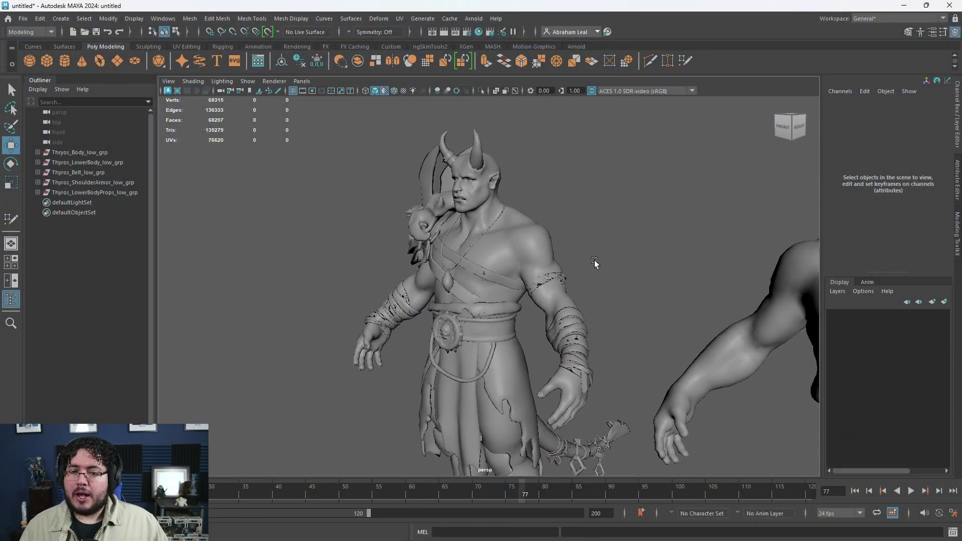
Step: Switch to the Maya Help page in the browser and look over the What's New in Maya 2024 overview
right_click_drag(608, 245, 580, 227, "alt")
scroll(580, 227, "up", 3)
left_click_drag(527, 230, 631, 267, "alt")
key("alt+Tab")
key("alt+Tab")
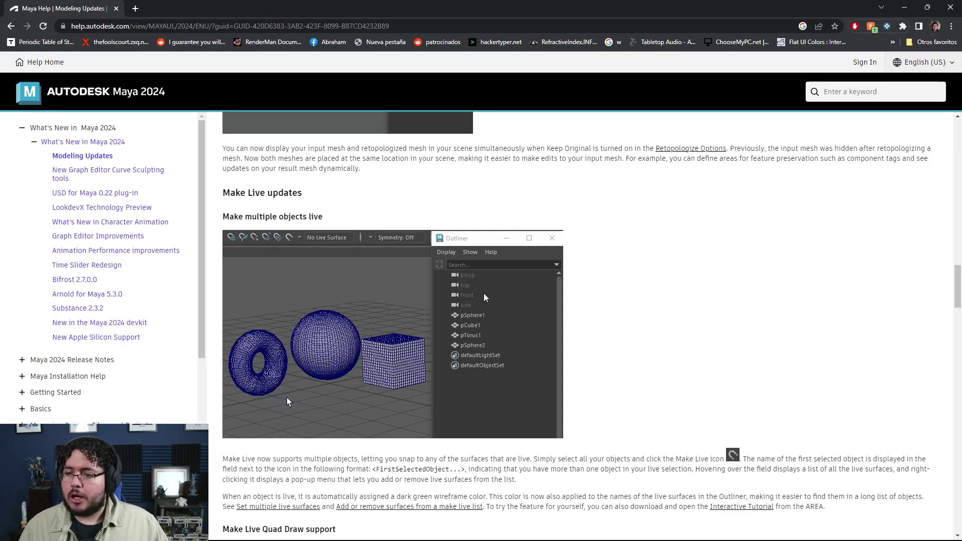
left_click(64, 144)
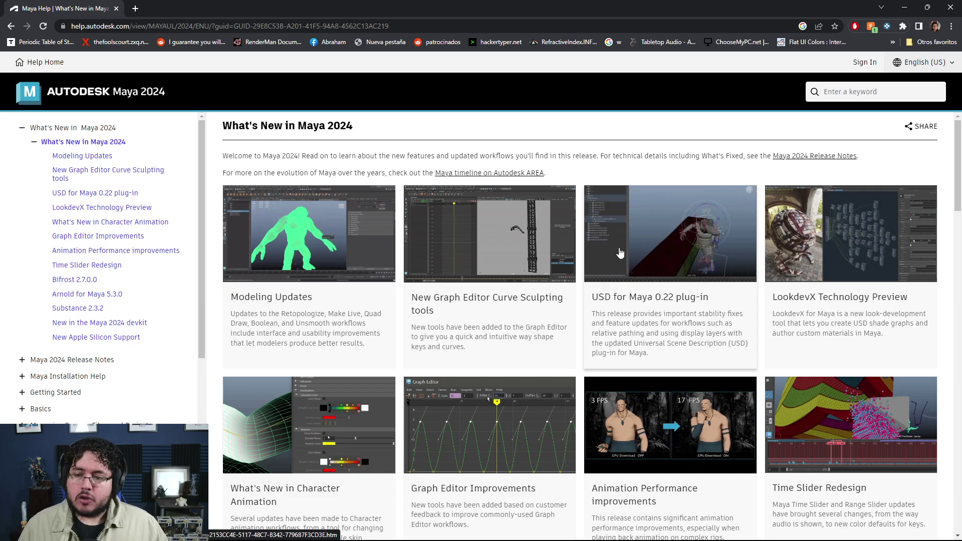
scroll(620, 253, "down", 12)
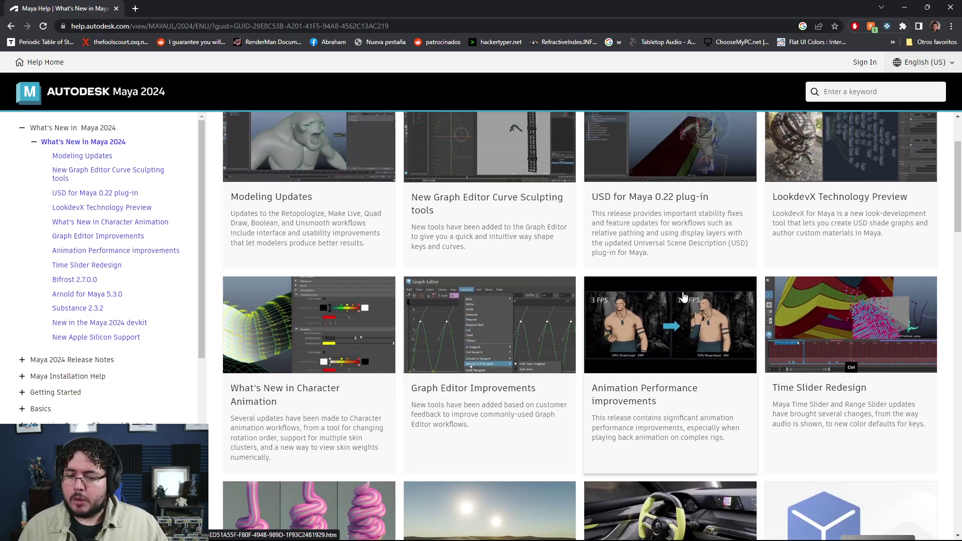
scroll(684, 297, "up", 6)
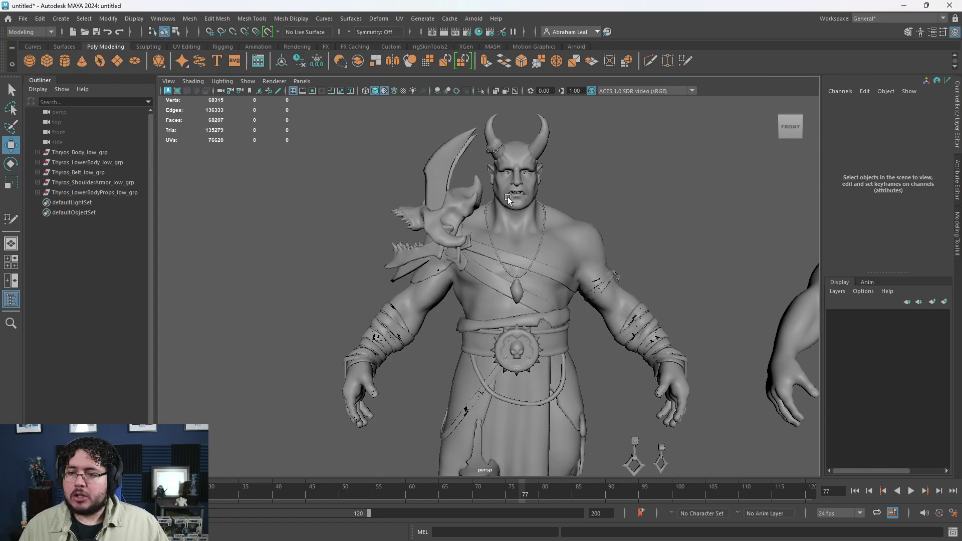
Step: Inspect the horned character model and the separate bare-chested bust in Maya from close up and from a distance
scroll(562, 227, "up", 5)
scroll(561, 226, "down", 5)
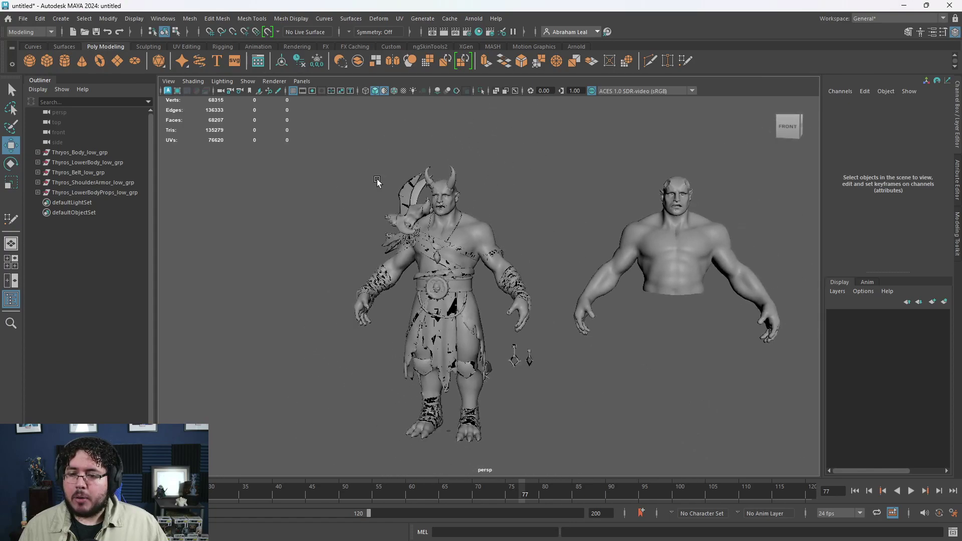
scroll(424, 253, "up", 7)
right_click_drag(424, 252, 474, 267, "alt")
middle_click_drag(475, 266, 492, 328, "alt")
right_click_drag(558, 287, 515, 273, "alt")
scroll(514, 273, "down", 6)
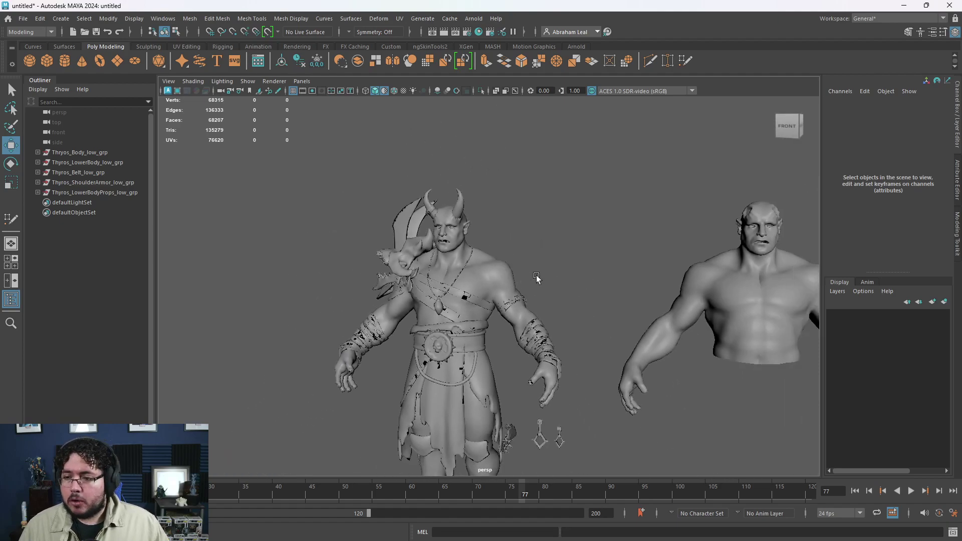
scroll(537, 278, "up", 3)
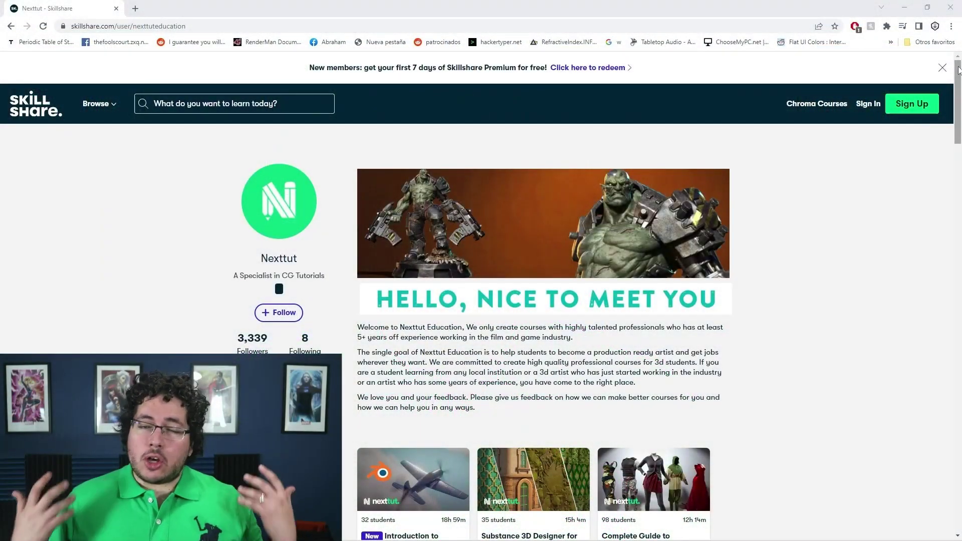
Step: Dismiss the new-member offer on Nexttut's Skillshare profile and look through its list of courses
left_click(942, 67)
scroll(482, 301, "down", 2)
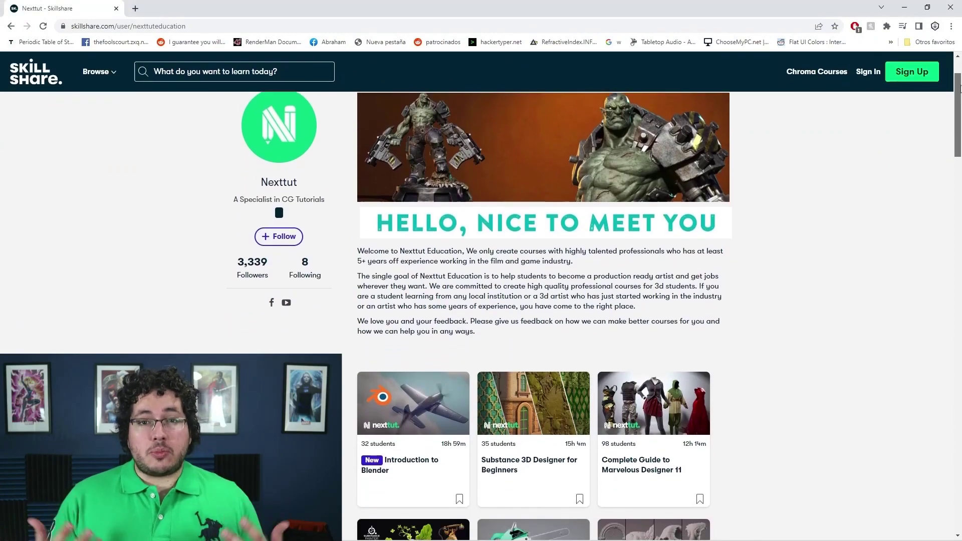
scroll(591, 199, "down", 3)
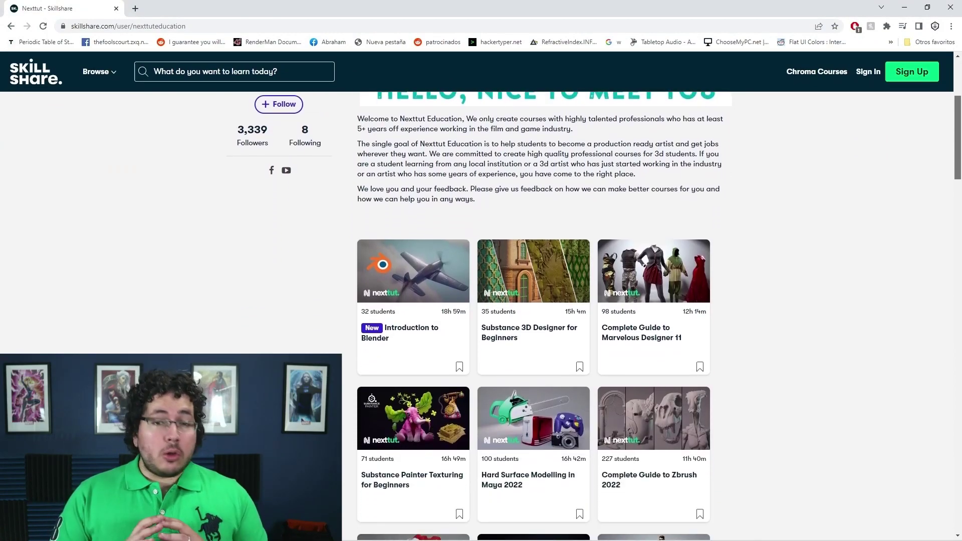
scroll(534, 301, "down", 1)
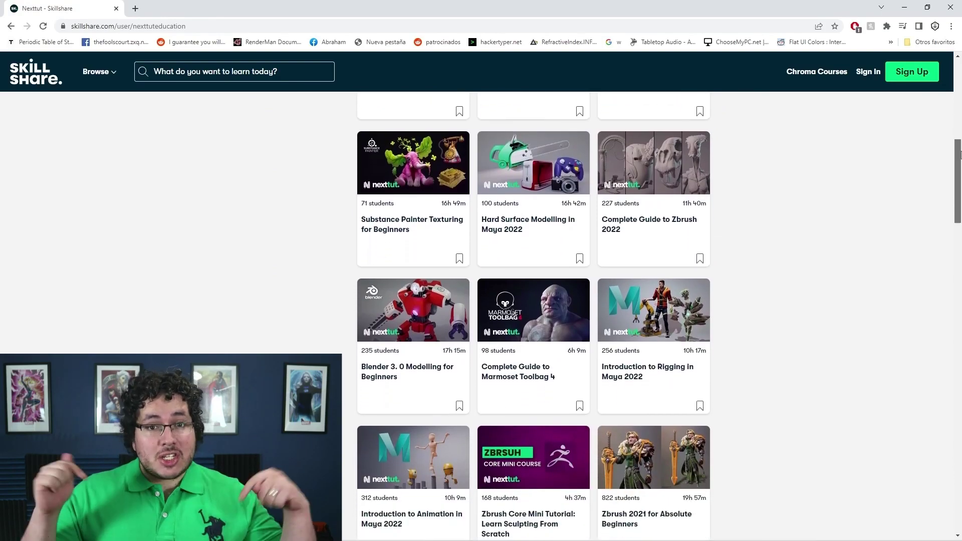
left_click_drag(957, 172, 932, 284)
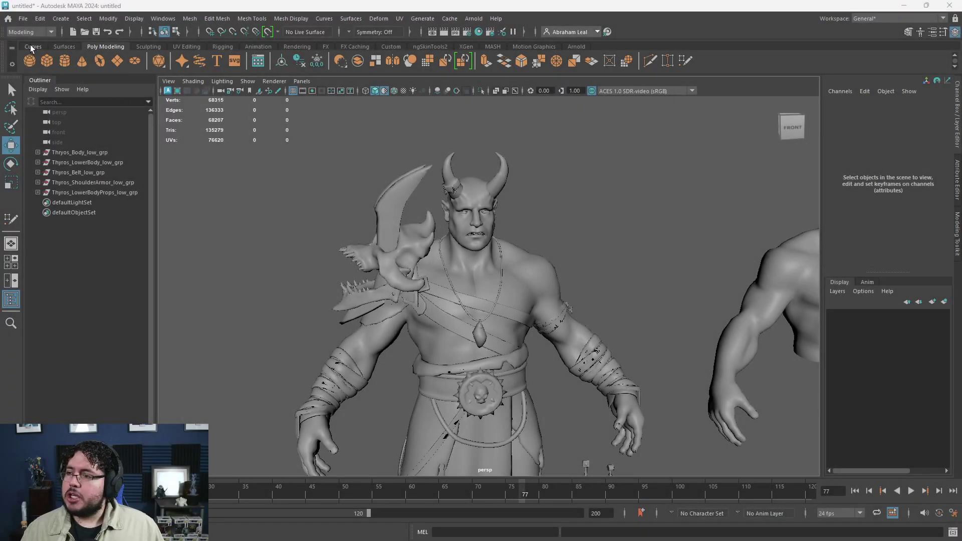
Step: Look over Maya's curve and surface tools and its object-creation commands, ending on the polygon modeling tools
left_click(30, 45)
left_click(61, 47)
left_click(41, 47)
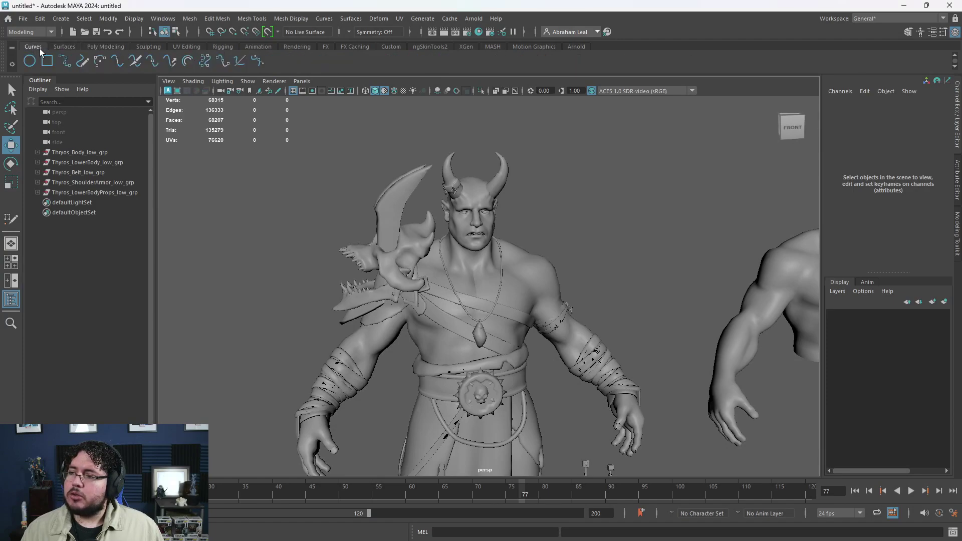
left_click(49, 47)
left_click(40, 47)
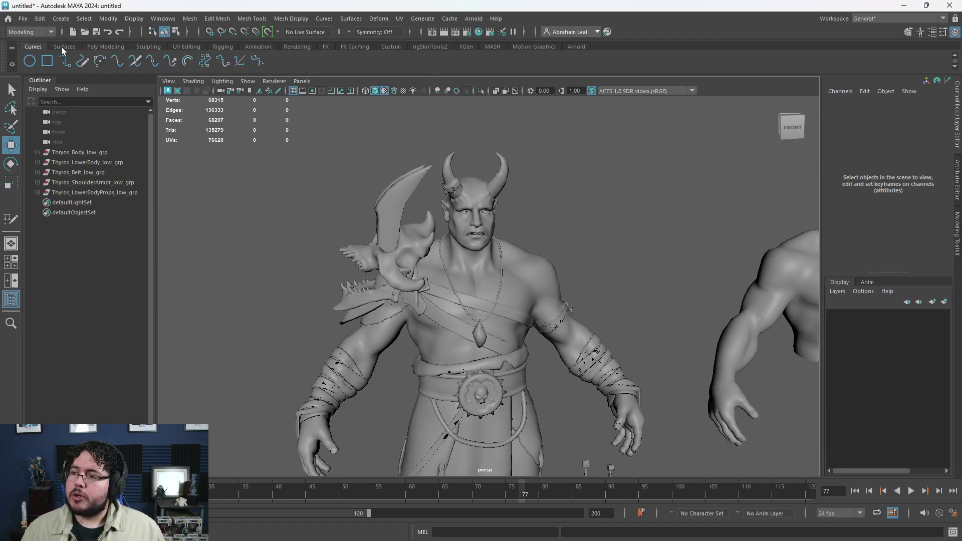
left_click(62, 47)
left_click(41, 46)
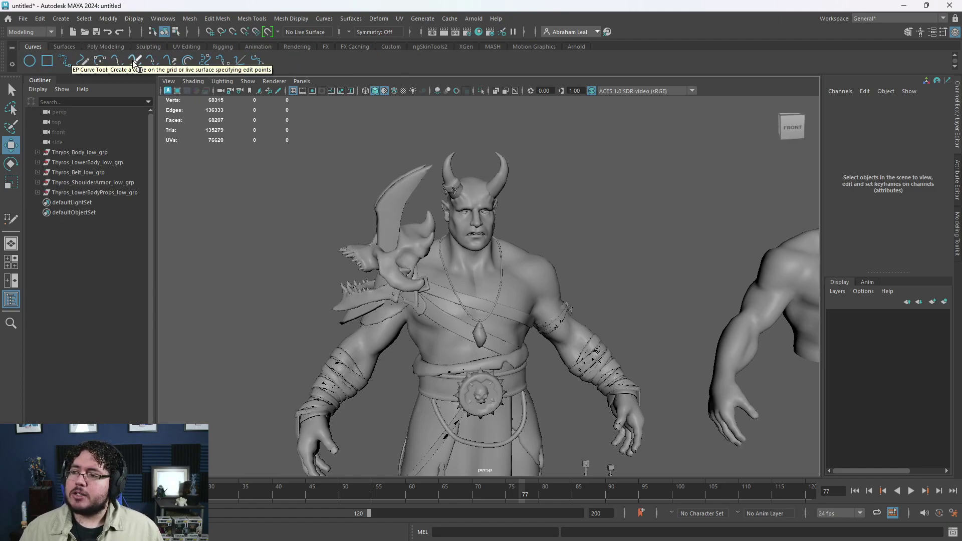
left_click(55, 21)
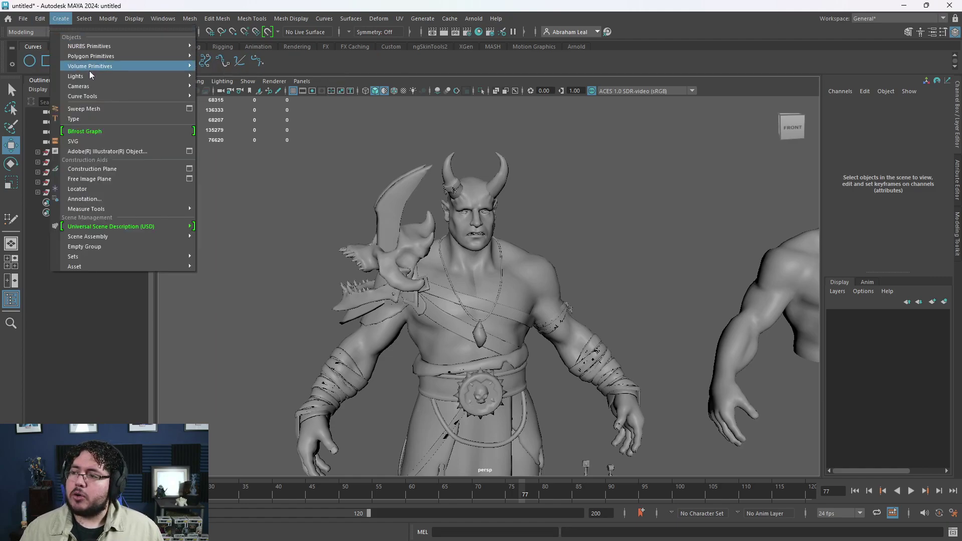
left_click(280, 153)
left_click(105, 46)
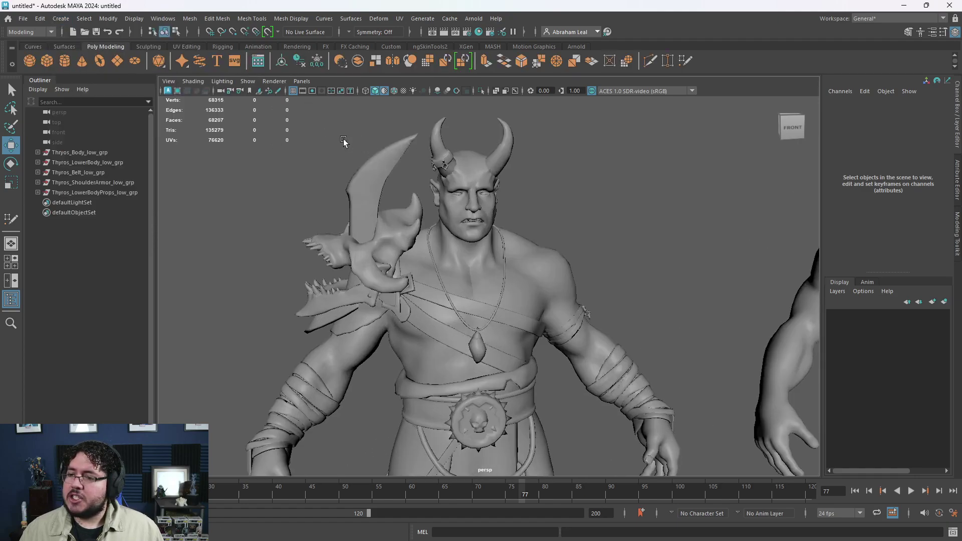
left_click_drag(437, 193, 376, 190, "alt")
right_click_drag(376, 191, 271, 182, "alt")
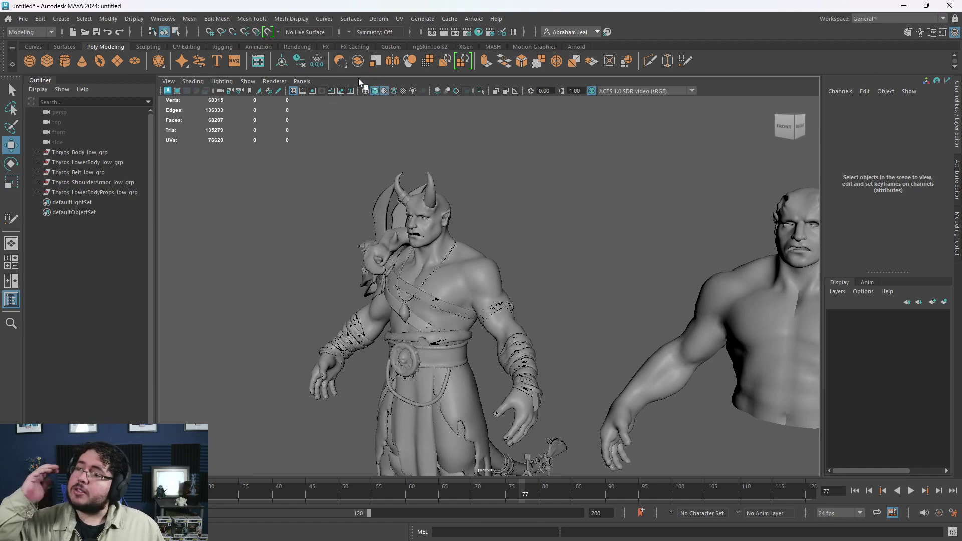
left_click_drag(473, 158, 509, 164, "alt")
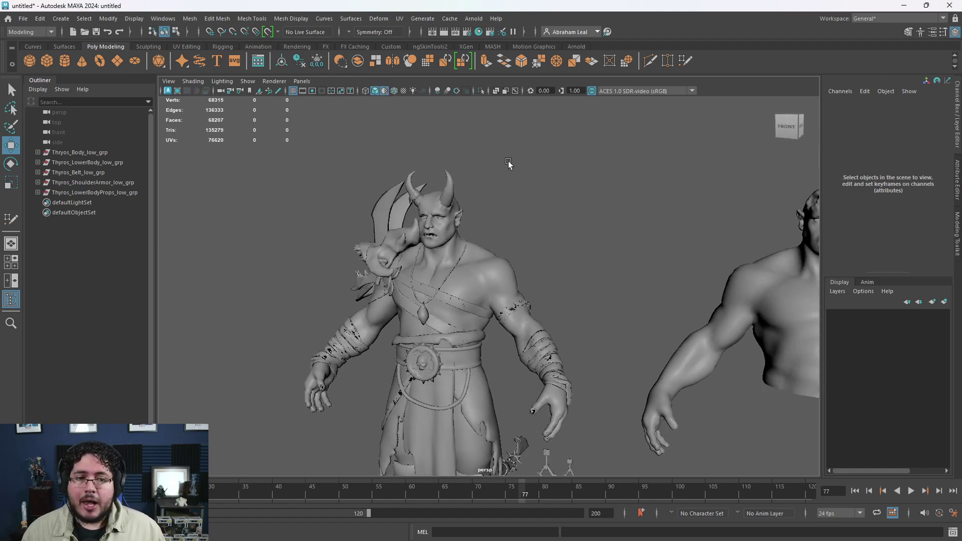
left_click_drag(566, 201, 591, 164, "alt")
Step: Switch to the What's New in Maya 2024 page in the browser and open its Modeling Updates article
key("alt+Tab")
key("alt+Tab")
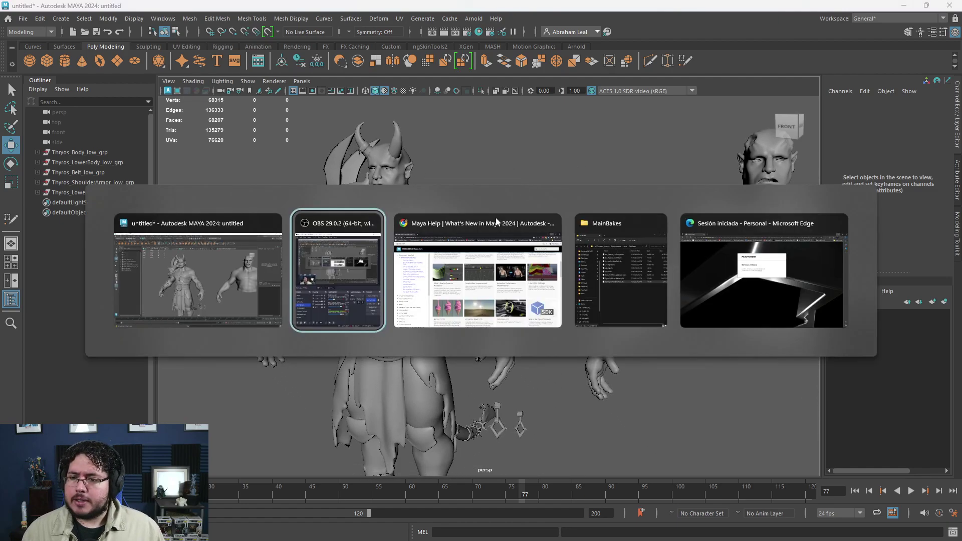
scroll(420, 236, "up", 4)
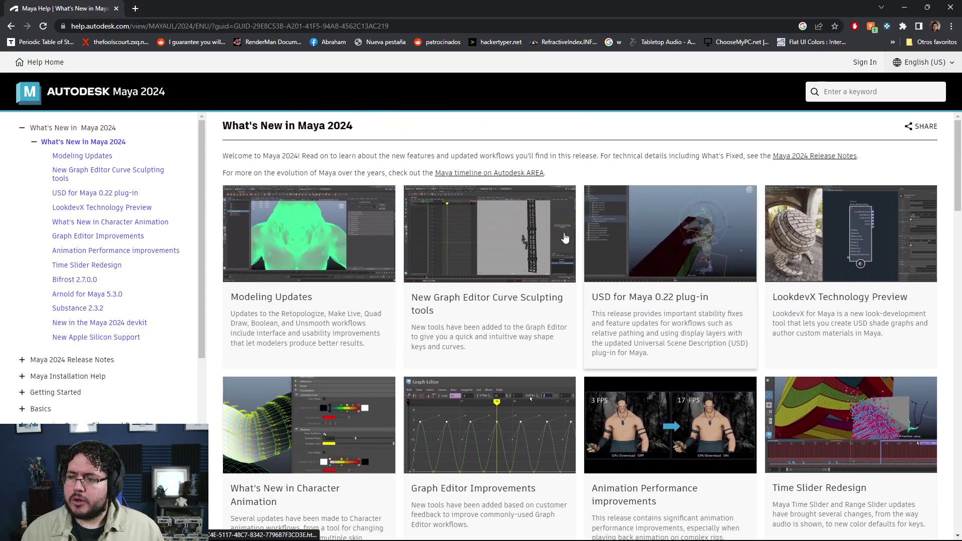
key("alt+Tab")
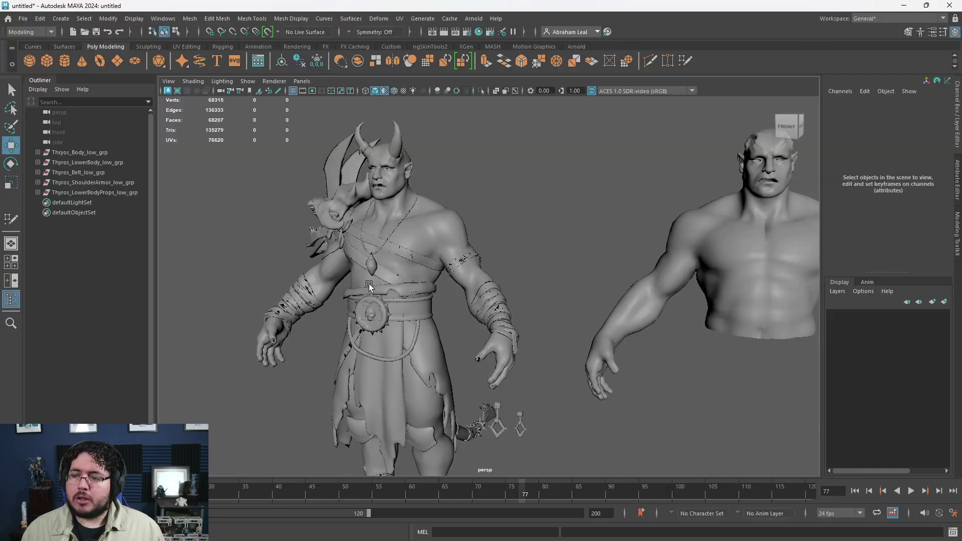
key("alt+Tab")
key("alt+Tab")
key("alt+Tab")
key("alt+Tab")
key("alt+Tab")
key("alt+Tab")
key("alt+Tab")
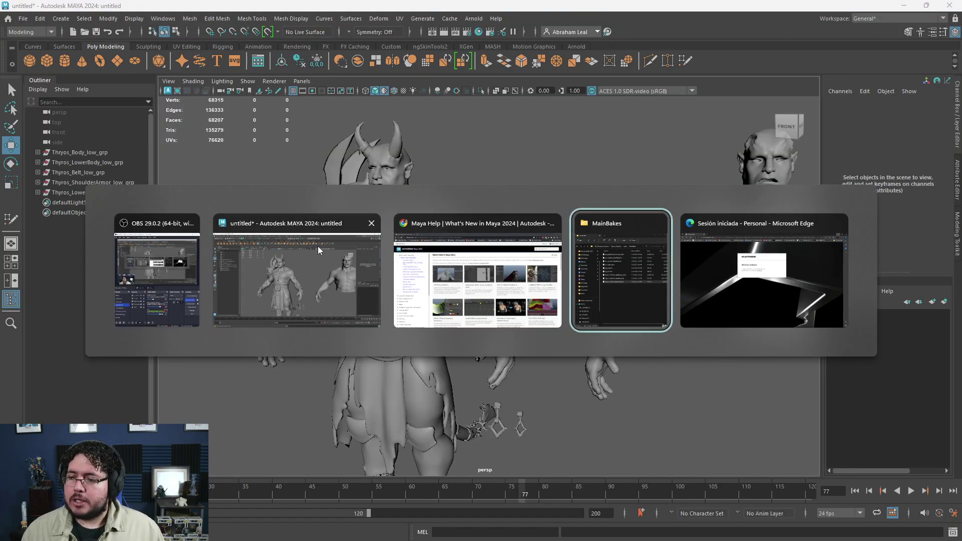
key("alt+Tab")
key("alt+Tab")
left_click(323, 296)
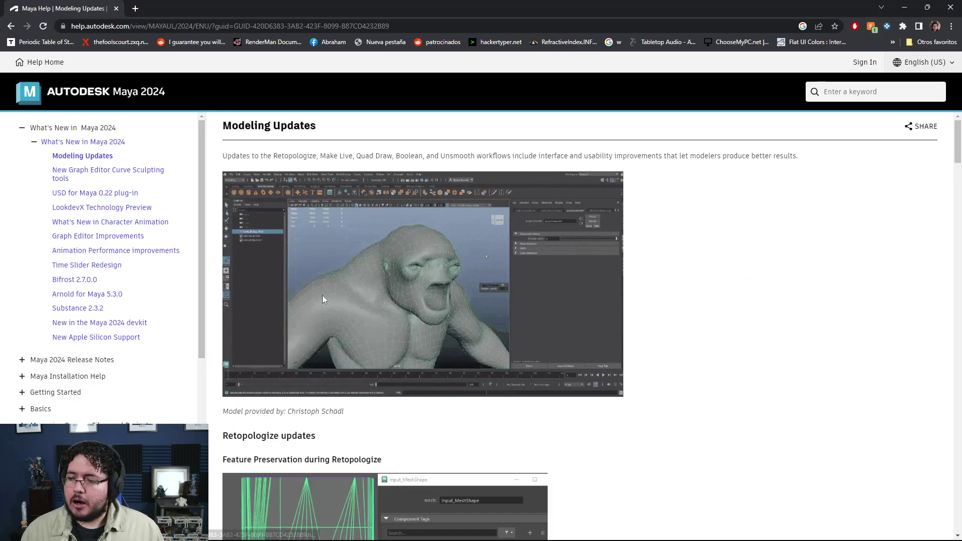
Step: Read the Retopologize updates on feature preservation and symmetry in the Modeling Updates article
scroll(434, 265, "down", 1)
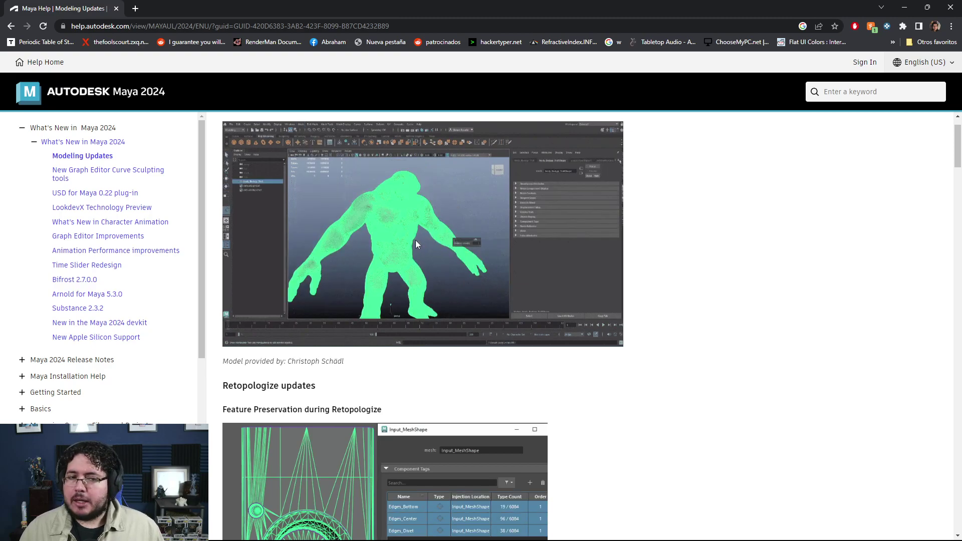
scroll(416, 240, "down", 1)
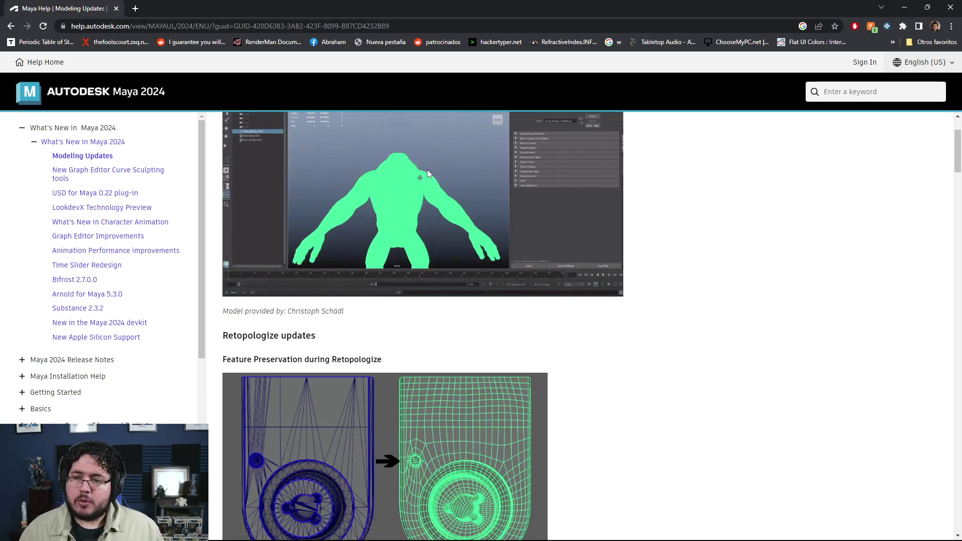
scroll(405, 201, "down", 1)
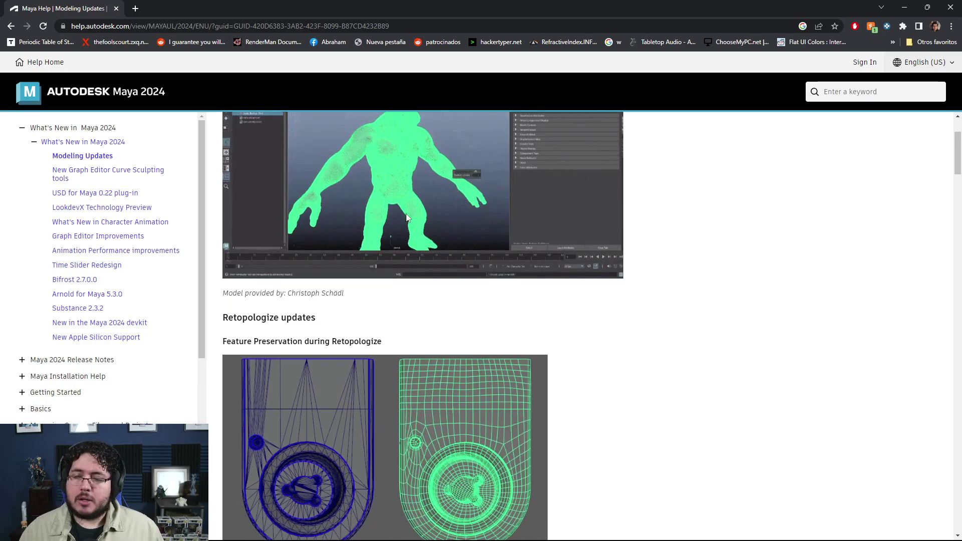
scroll(407, 222, "down", 2)
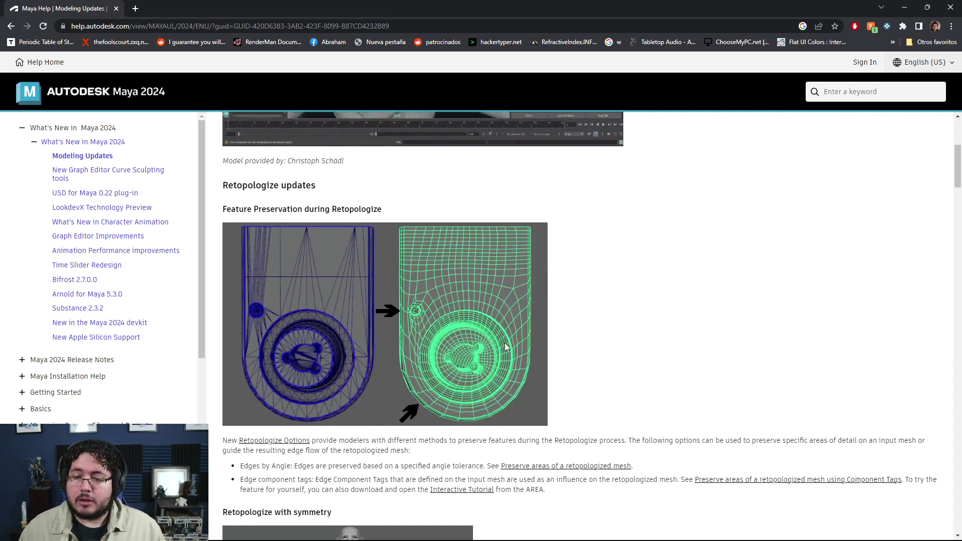
scroll(505, 344, "down", 1)
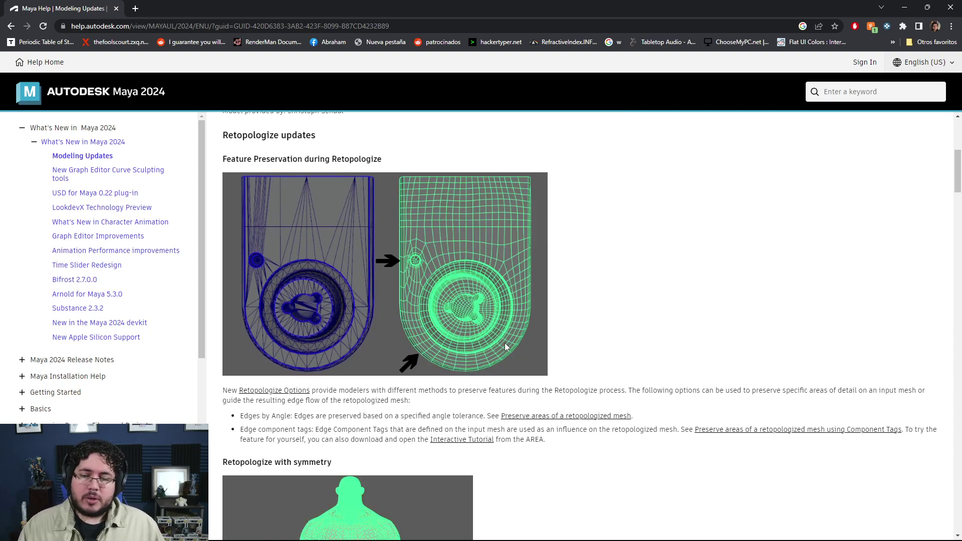
scroll(505, 346, "down", 5)
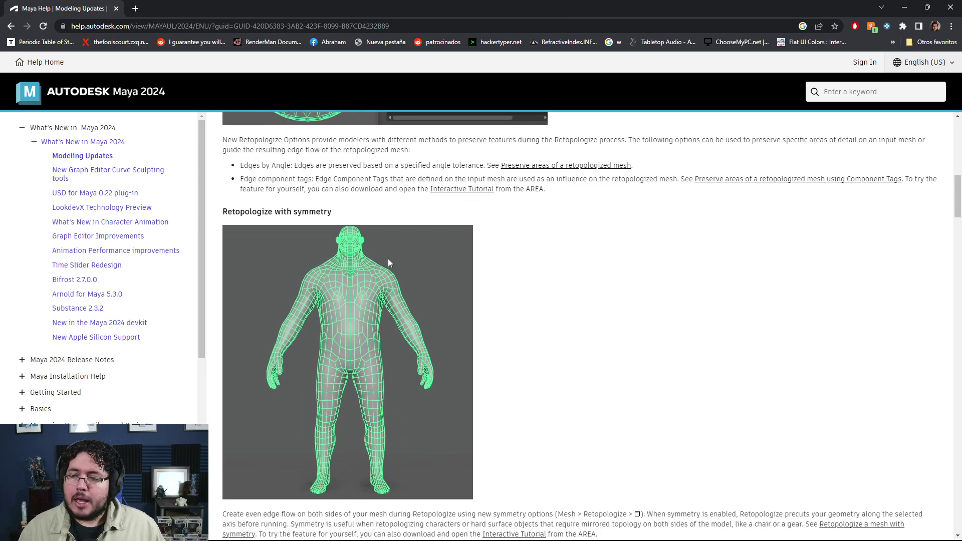
scroll(387, 275, "down", 1)
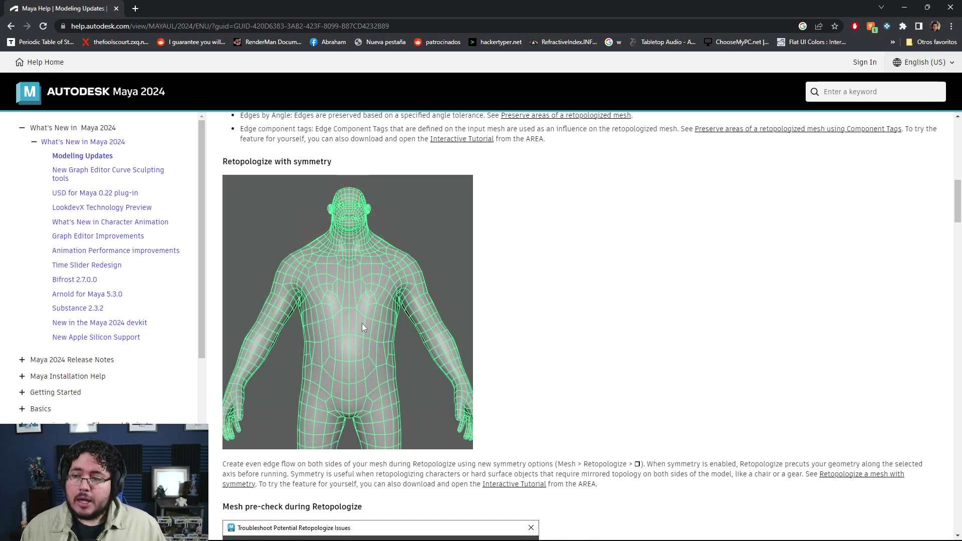
Step: Read on through the mesh pre-check and keep input mesh sections to making multiple objects live
scroll(389, 301, "down", 9)
scroll(391, 301, "down", 2)
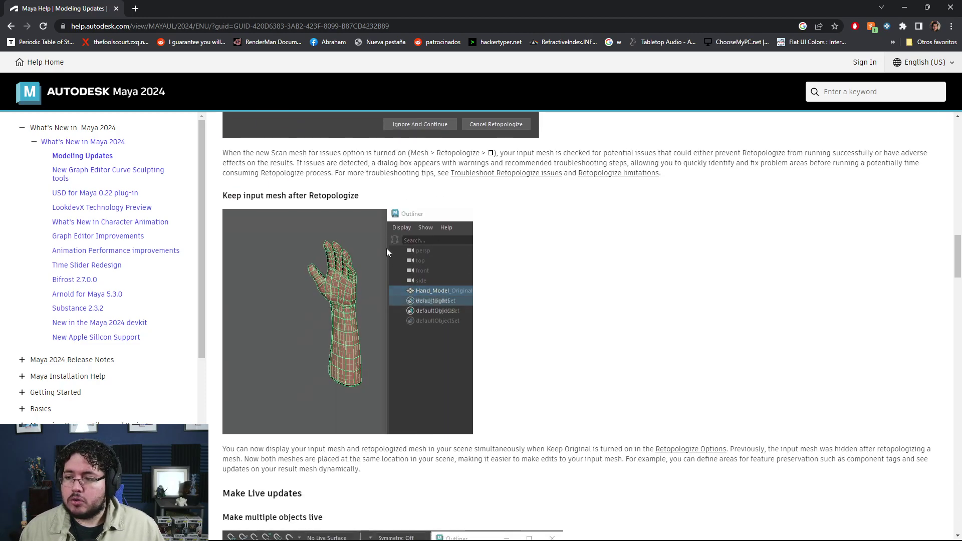
scroll(376, 283, "down", 5)
scroll(311, 240, "up", 3)
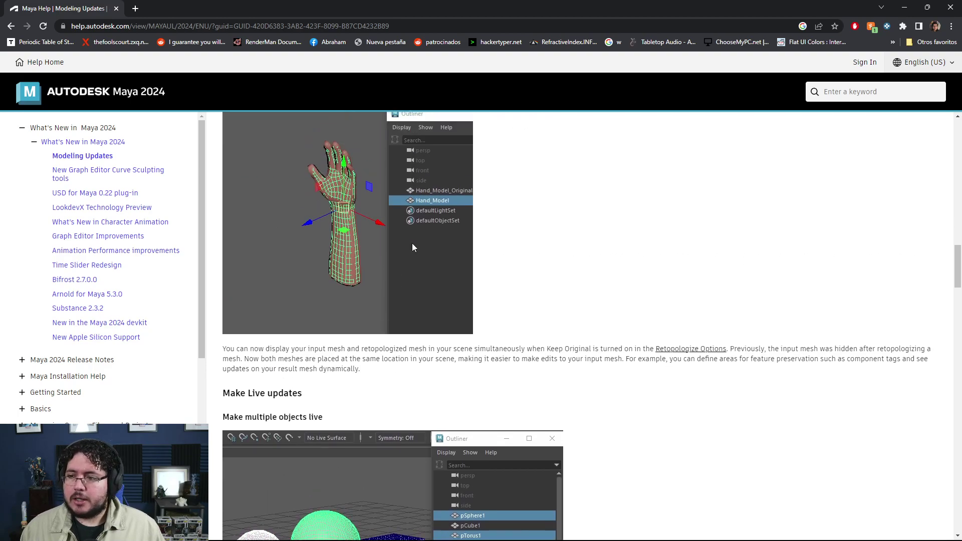
scroll(408, 327, "down", 3)
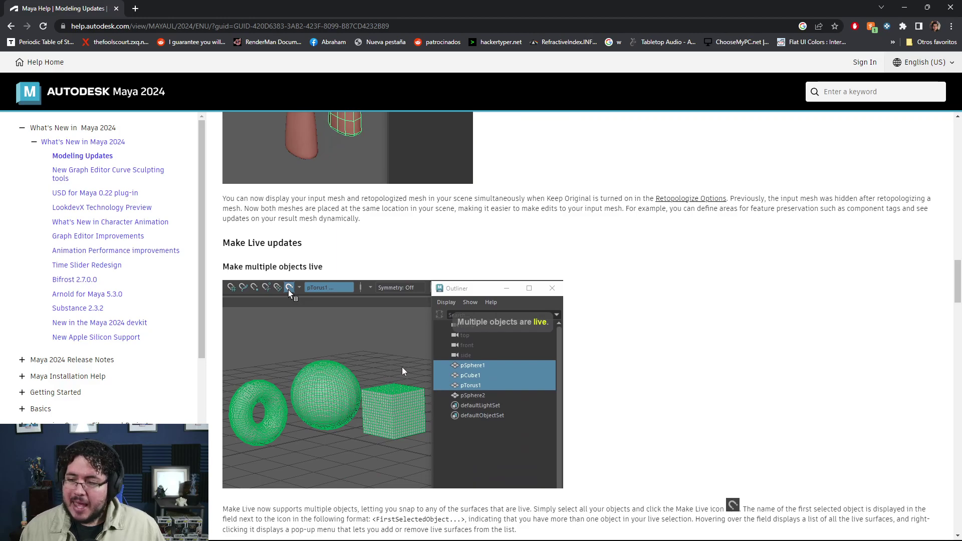
scroll(392, 370, "down", 1)
Step: Switch back to Maya and inspect the horned character's head and upper body up close
key("alt+Tab")
key("Tab")
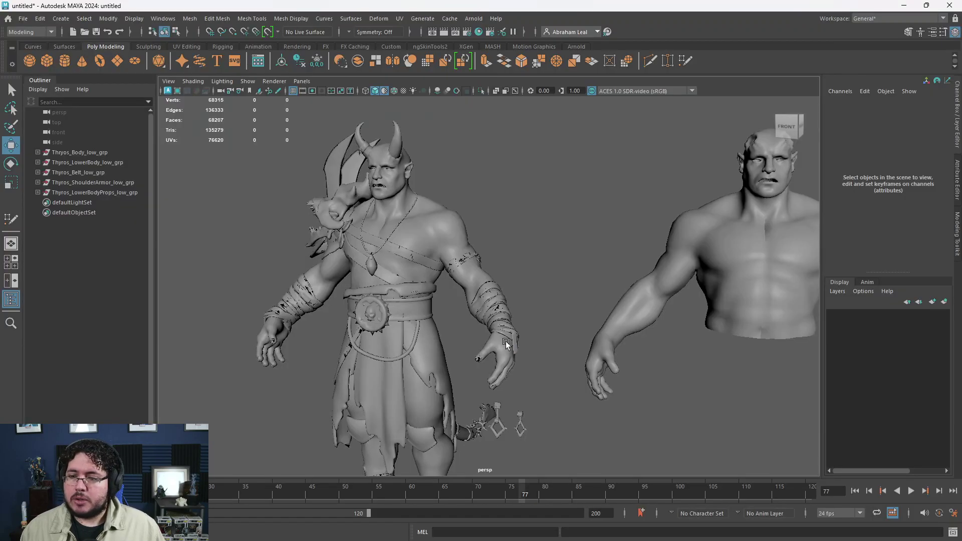
left_click_drag(506, 341, 535, 322, "alt")
scroll(482, 312, "up", 5)
scroll(483, 313, "down", 5)
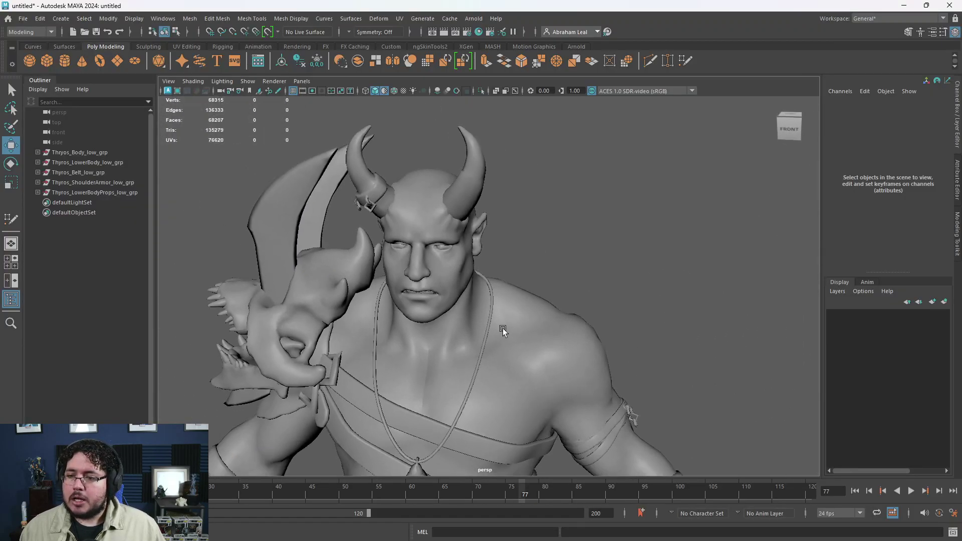
Step: Make the character's body mesh a live surface and undo it
left_click(503, 329)
scroll(444, 311, "up", 4)
left_click_drag(444, 311, 410, 246, "alt")
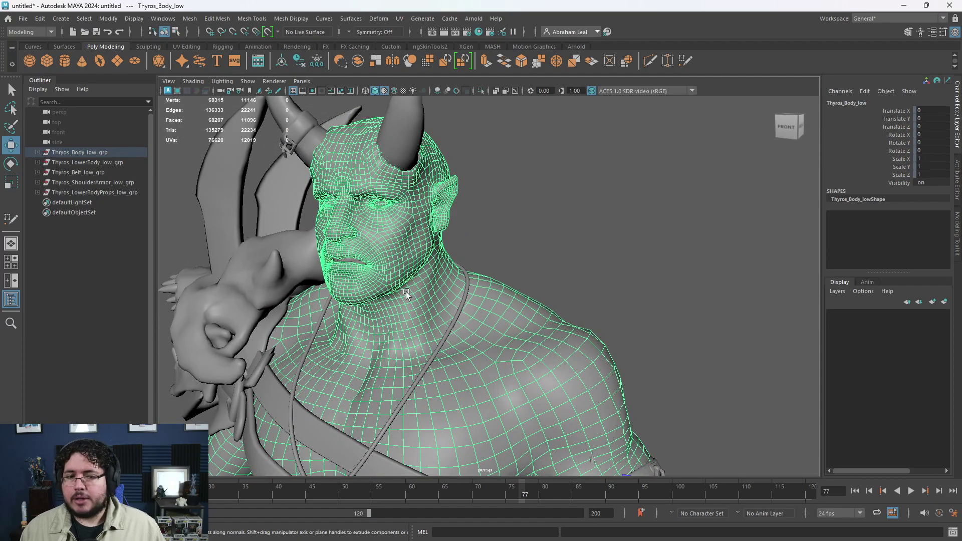
middle_click_drag(406, 292, 414, 241, "alt")
mouse_move(414, 240)
right_mouse_down("alt")
mouse_move(495, 264)
mouse_move(430, 250)
right_mouse_up("alt")
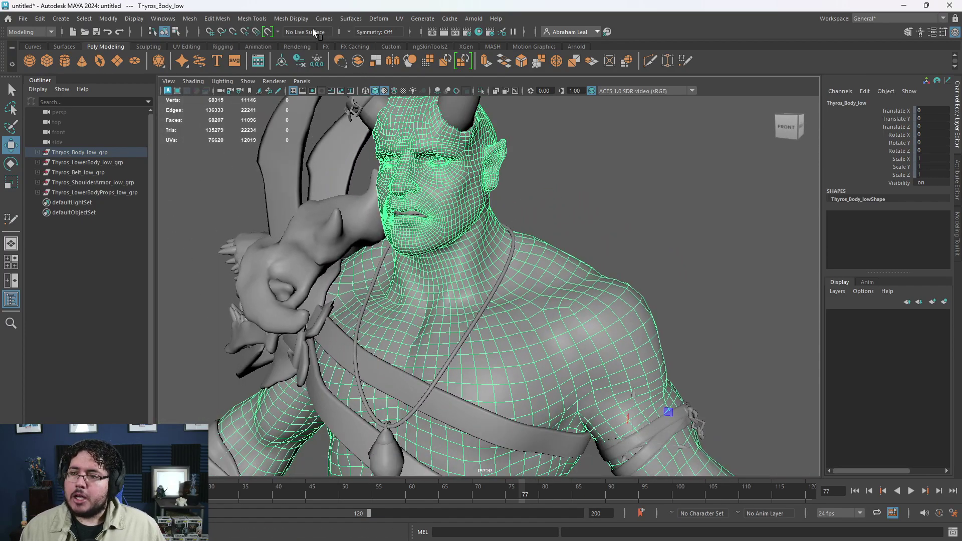
left_click(269, 32)
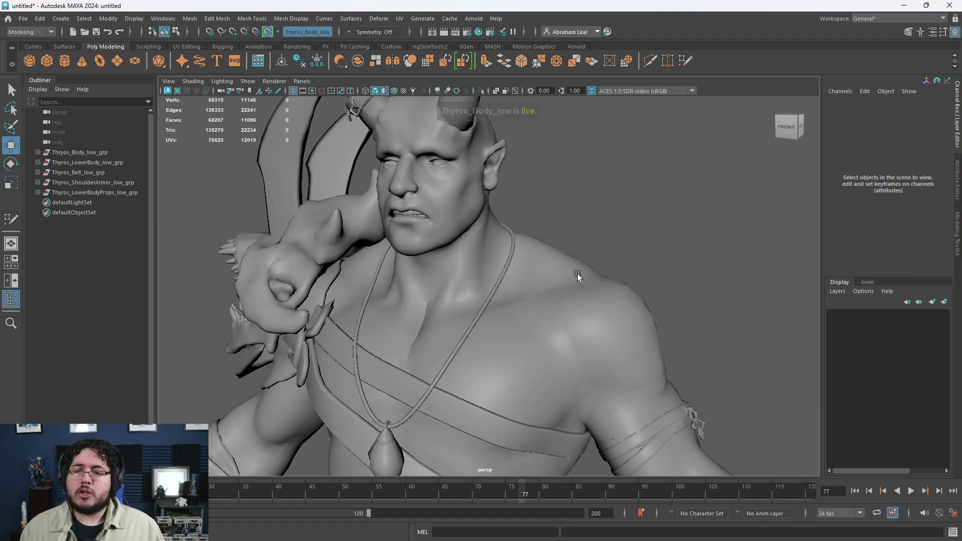
key("ctrl+z")
Step: Select the horns and the body mesh together and make both live at the same time
left_click_drag(589, 230, 595, 221, "alt")
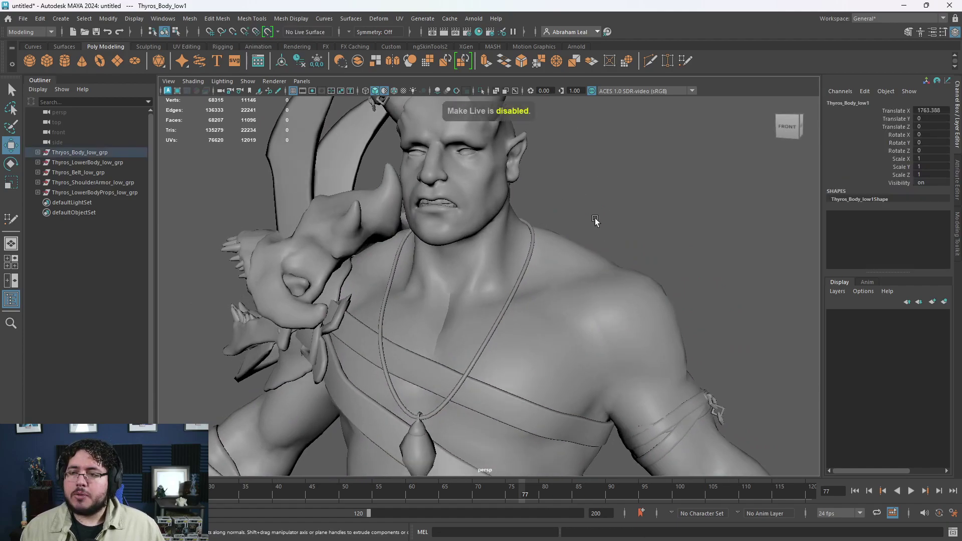
right_click_drag(595, 221, 575, 260, "alt")
middle_click_drag(576, 261, 557, 276, "alt")
right_click_drag(557, 276, 536, 200, "alt")
middle_click_drag(536, 200, 543, 275, "alt")
right_click_drag(542, 276, 572, 271, "alt")
left_click(495, 220)
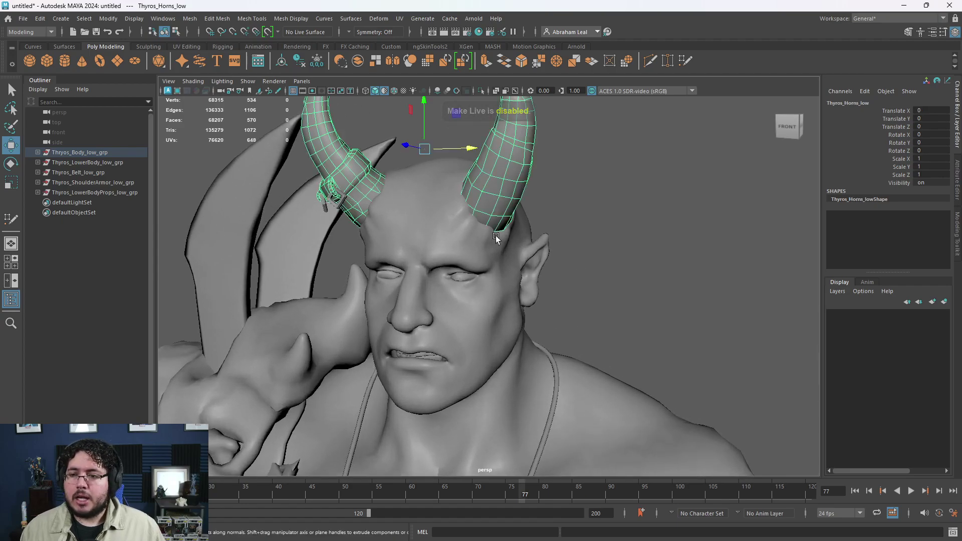
left_click(530, 260, "shift")
mouse_move(499, 213)
right_mouse_down("alt")
mouse_move(537, 213)
mouse_move(497, 209)
right_mouse_up("alt")
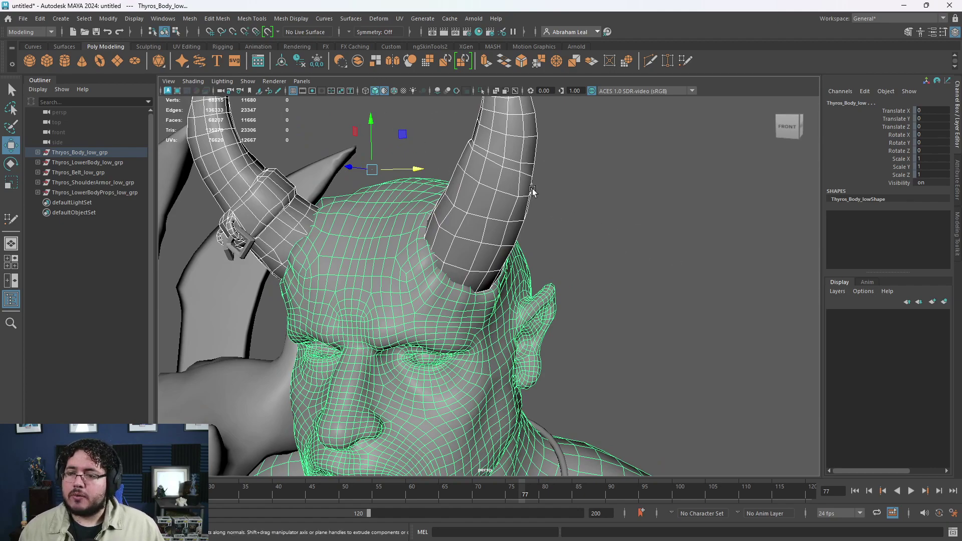
left_click(269, 32)
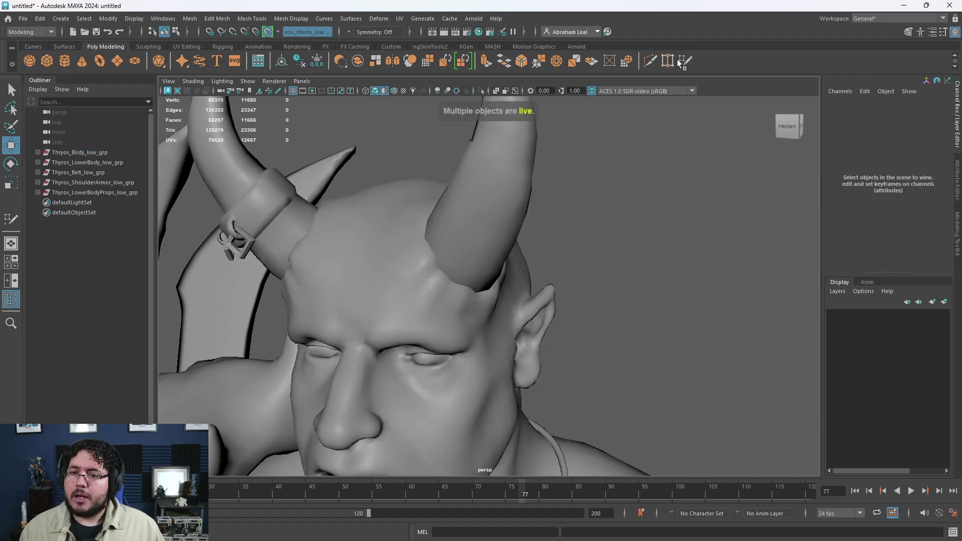
Step: With Quad Draw, create a quad face across the forehead and the base of the horn, and undo it
left_click(449, 239)
left_click(439, 271, "shift")
left_click_drag(521, 270, 421, 232, "alt")
middle_click_drag(421, 232, 538, 312, "alt")
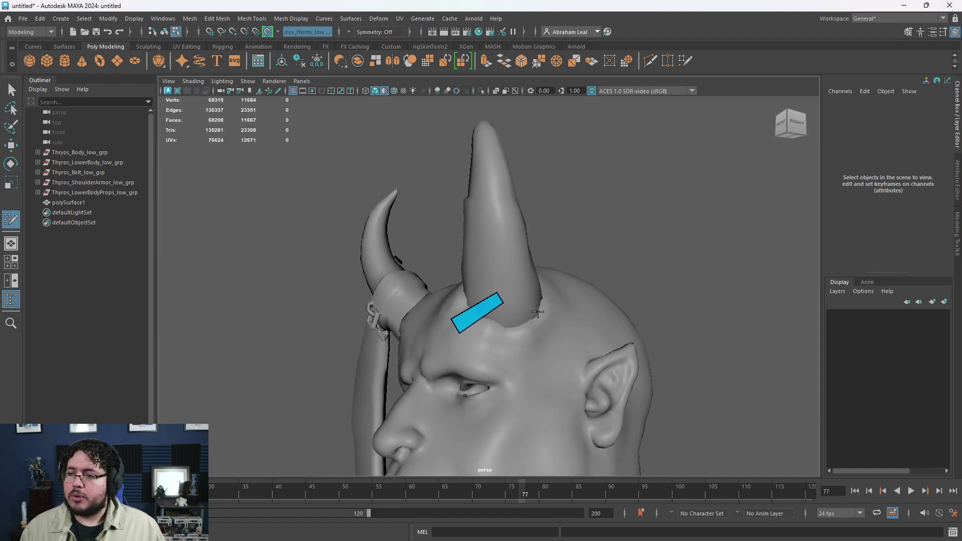
scroll(538, 311, "up", 5)
key("ctrl+z")
left_click_drag(501, 251, 518, 215, "alt")
scroll(544, 204, "down", 3)
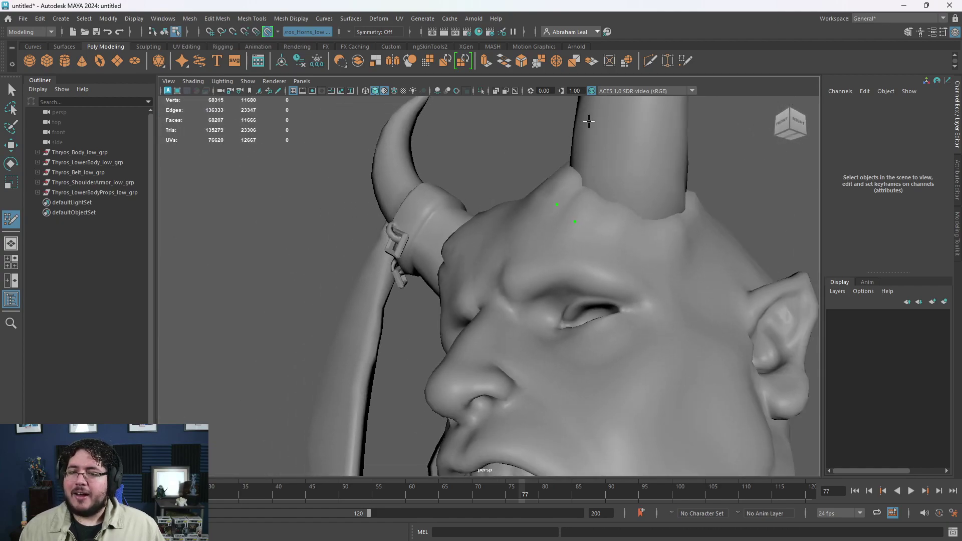
Step: Fill the Quad Draw points between the forehead and the horn with a quad, undo it, and fill them again
left_click(581, 177, "shift")
key("ctrl+z")
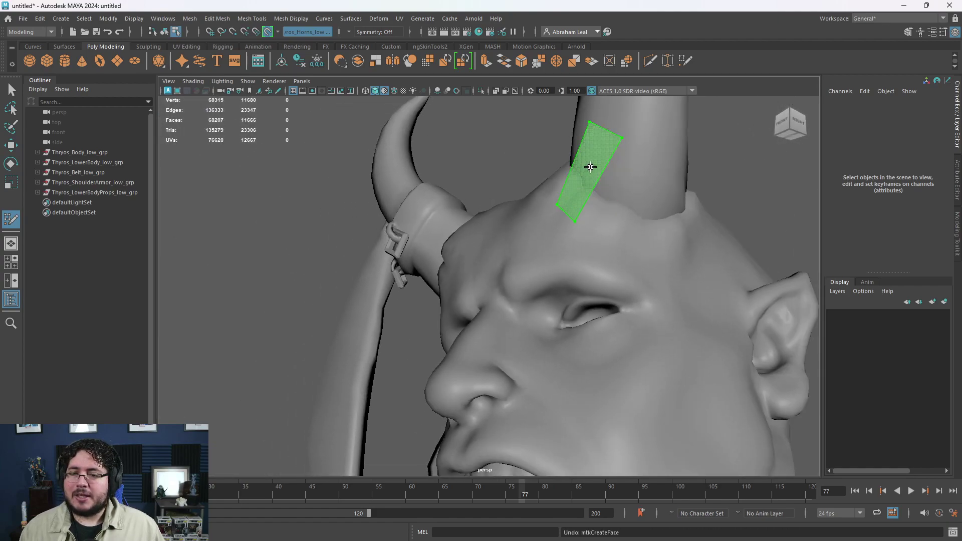
left_click(582, 178, "shift")
left_click_drag(581, 178, 590, 286, "alt")
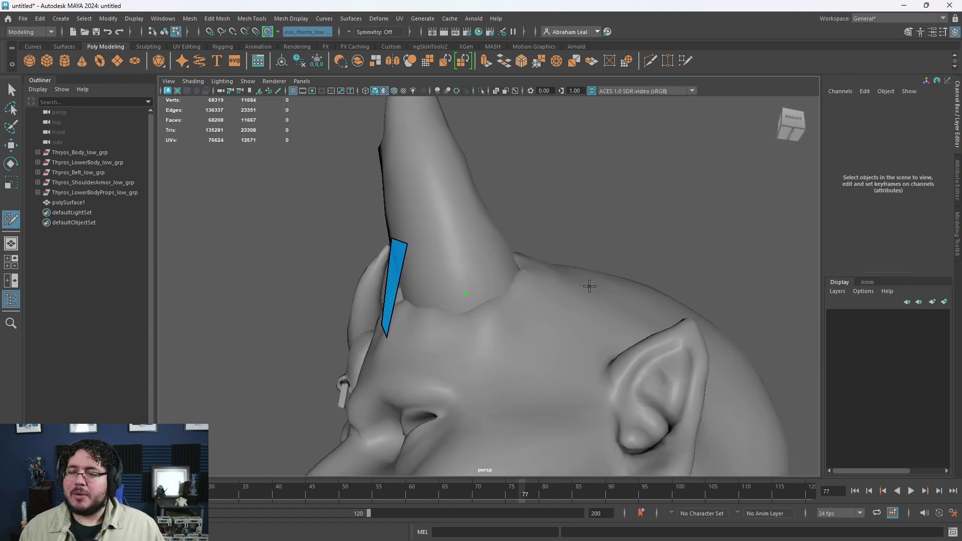
Step: Place Quad Draw points on the horn and the side of the head, and try filling a quad between them
left_click(515, 306)
left_click(460, 238, "shift")
key("ctrl+z")
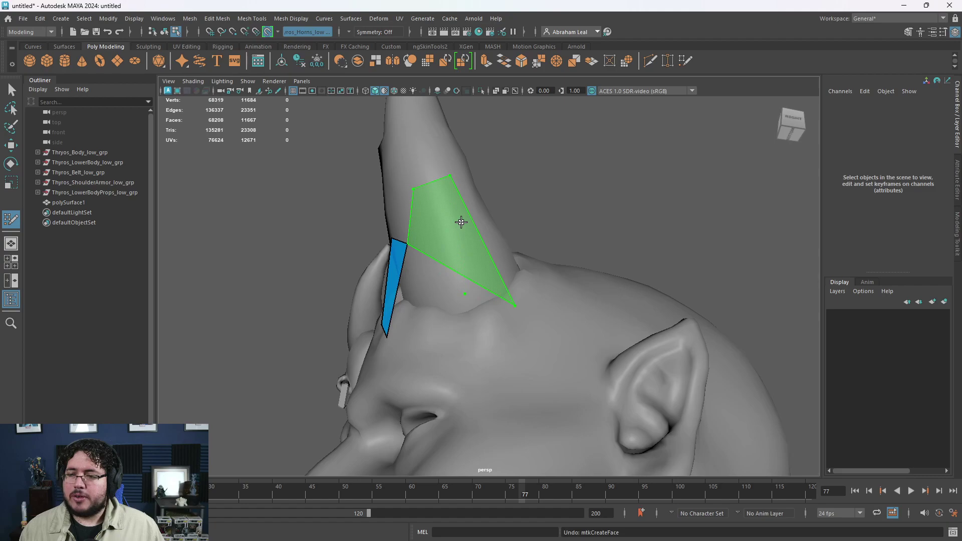
left_click(461, 222, "shift")
key("ctrl+z")
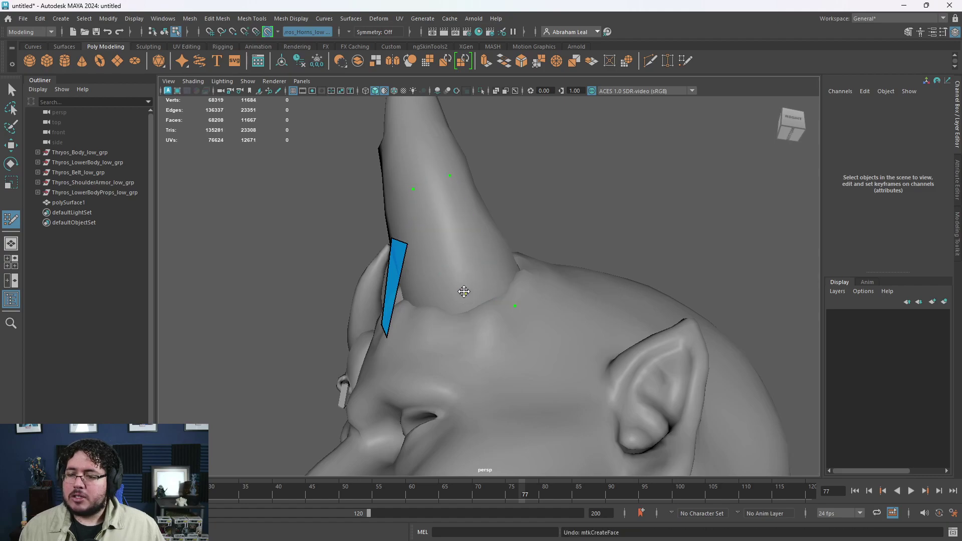
Step: Undo the remaining Quad Draw points and face, leave Quad Draw, and turn off the live surfaces
left_click_drag(469, 270, 553, 279, "alt")
key("ctrl+z")
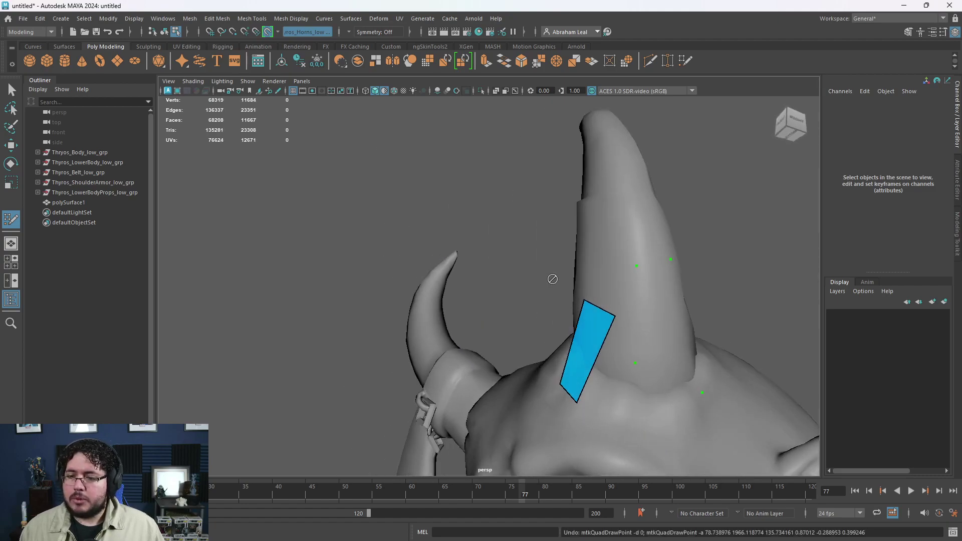
key("ctrl+z")
key("ctrl+z")
key("ctrl+z")
key("ctrl+z")
mouse_move(625, 327)
left_mouse_down("alt")
mouse_move(642, 361)
mouse_move(727, 372)
left_mouse_up("alt")
key("q")
middle_click_drag(726, 372, 501, 190, "alt")
right_click_drag(502, 191, 403, 134, "alt")
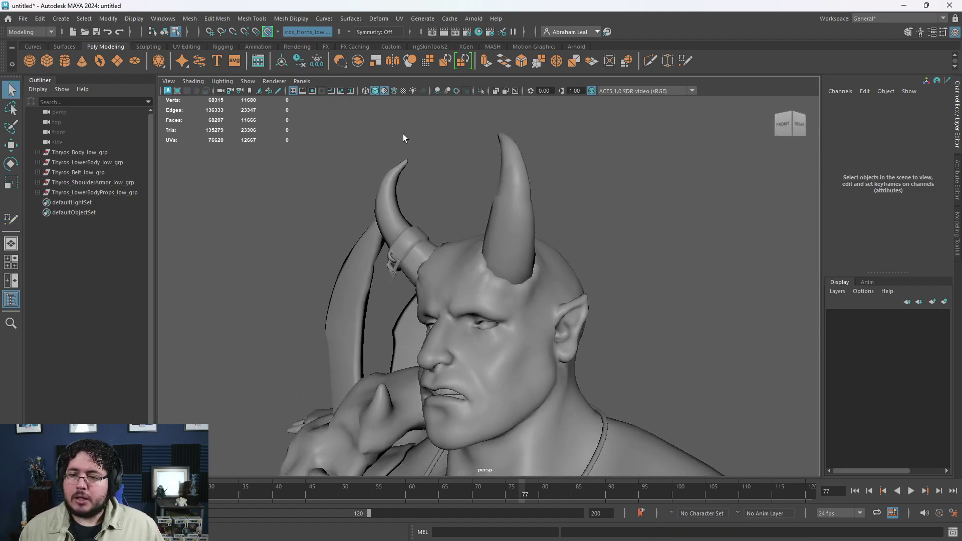
left_click(269, 29)
Step: Make only the body mesh live and expand Thyros_Body_low_grp in the Outliner
right_click_drag(531, 145, 390, 185, "alt")
left_click_drag(390, 184, 492, 216, "alt")
middle_click_drag(491, 216, 458, 143, "alt")
right_click_drag(458, 143, 509, 272, "alt")
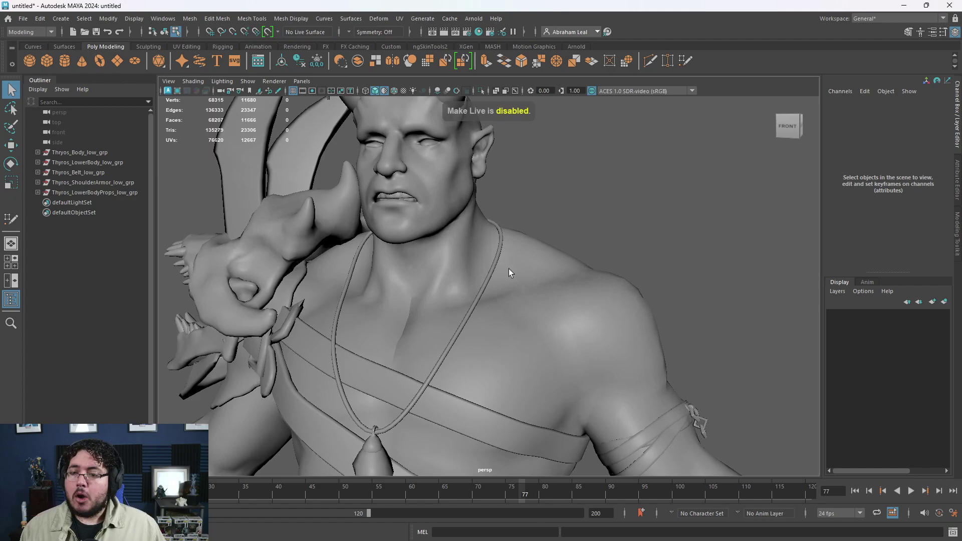
left_click(420, 208)
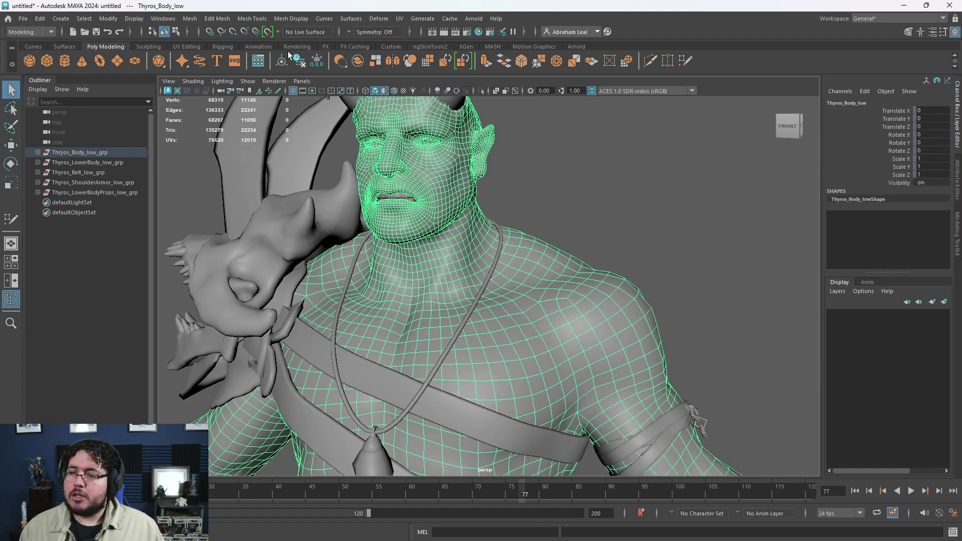
left_click(267, 32)
left_click(38, 153)
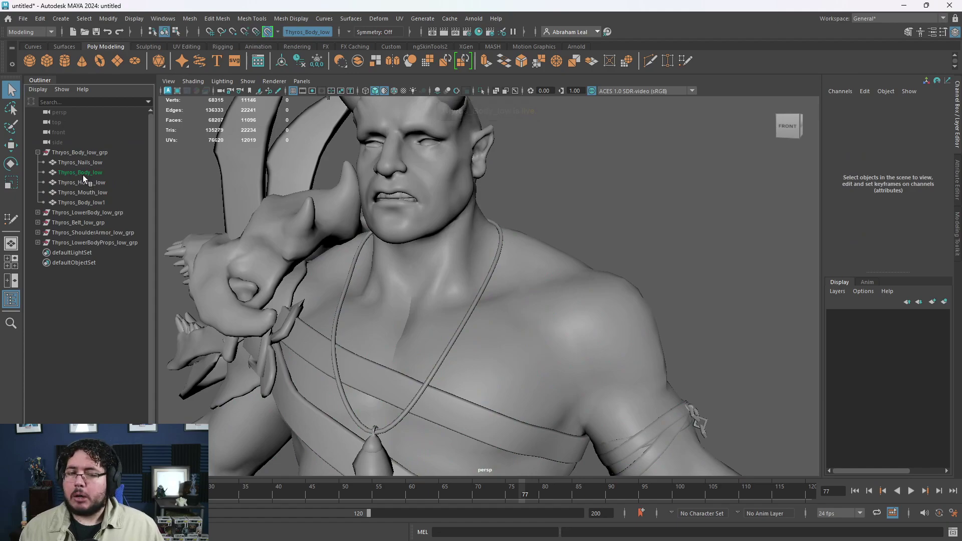
Step: Select the duplicate body mesh Thyros_Body_low1 beside the character and frame its torso and arms
right_click_drag(489, 301, 339, 310, "alt")
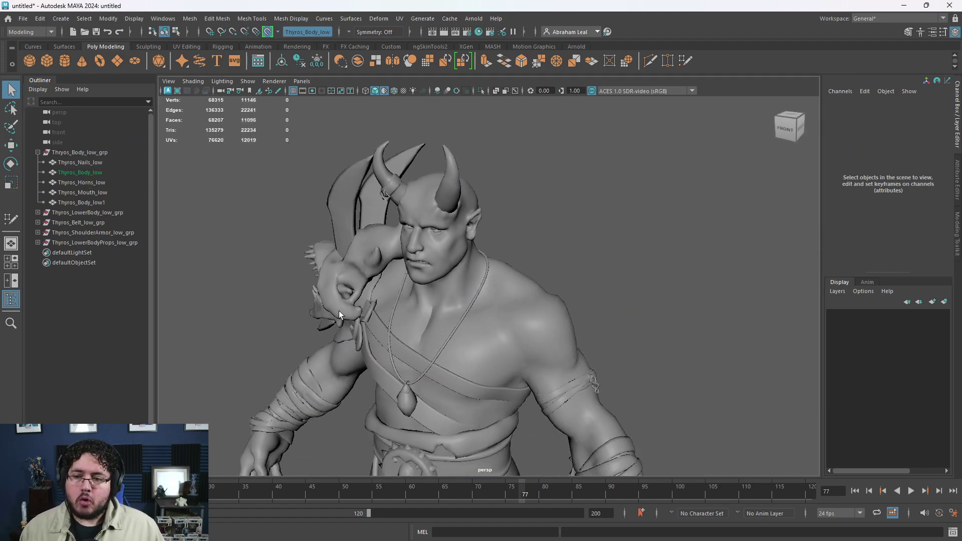
left_click_drag(339, 311, 432, 247, "alt")
right_click_drag(431, 247, 391, 270, "alt")
left_click_drag(390, 271, 448, 282, "alt")
middle_click_drag(448, 282, 315, 209, "alt")
right_click_drag(651, 260, 702, 236, "alt")
middle_click_drag(702, 236, 531, 288, "alt")
left_click(522, 247)
middle_click_drag(522, 246, 525, 256, "alt")
scroll(524, 256, "up", 3)
scroll(513, 334, "up", 3)
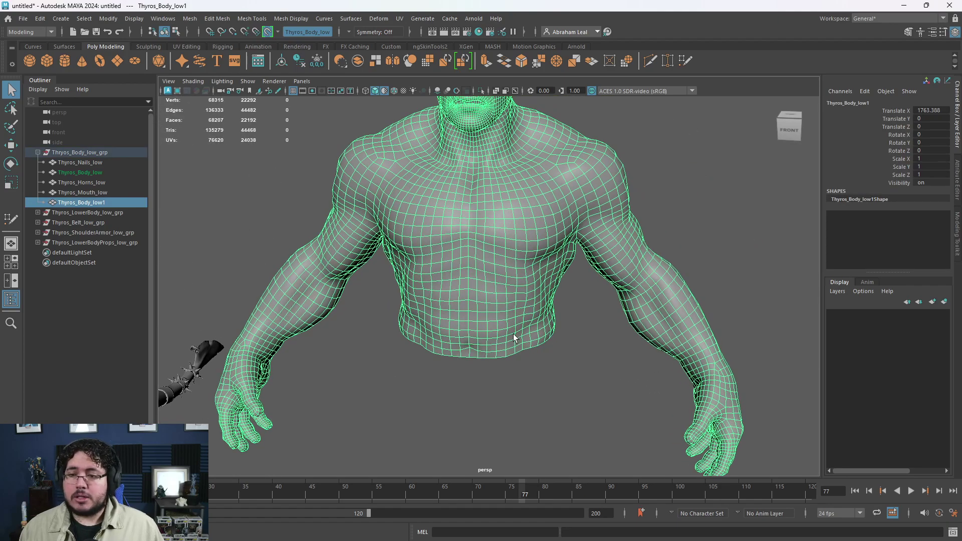
Step: Open the Unsmooth options for the duplicate body and move the dialog clear of the model
left_click(189, 19)
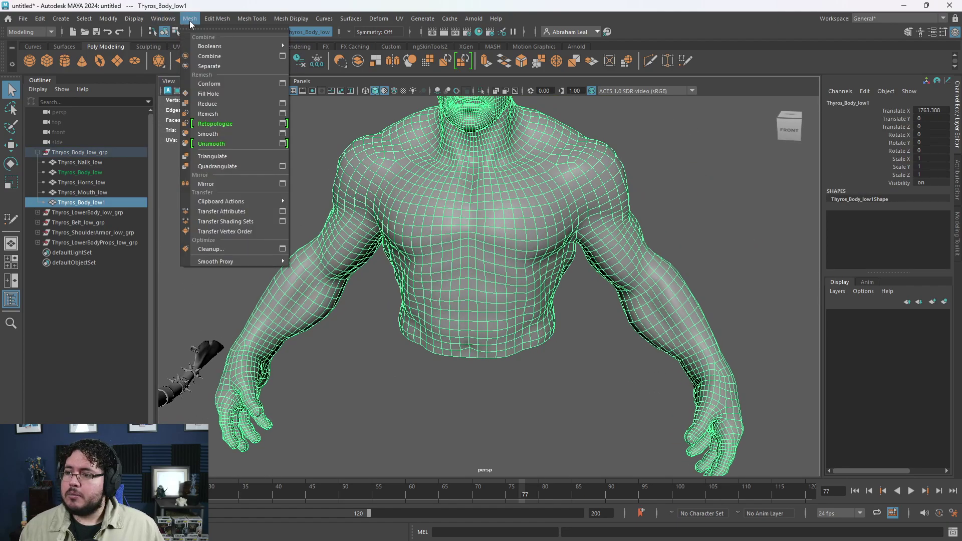
left_click(282, 143)
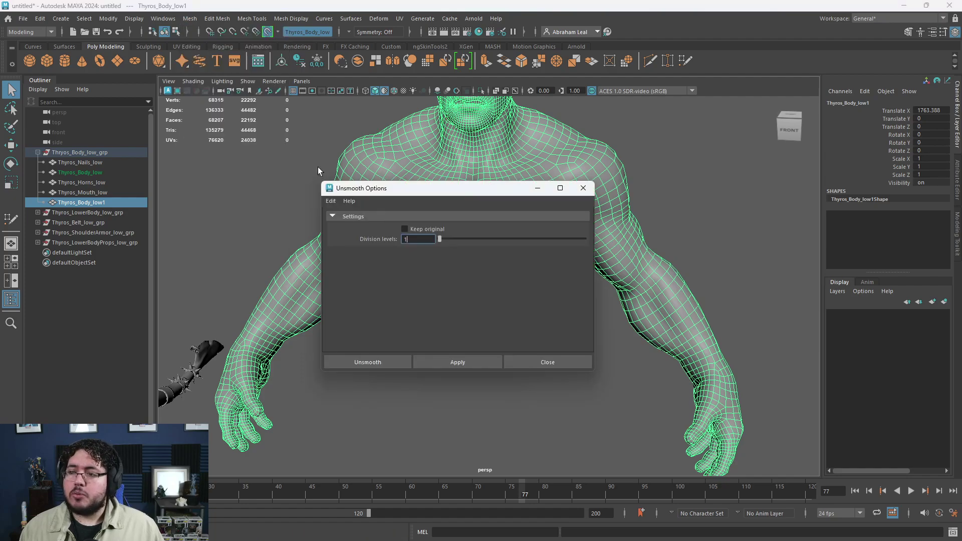
left_click_drag(390, 186, 117, 117)
Step: Examine the wireframe topology of the duplicate body's torso, arms and head
middle_click_drag(437, 193, 493, 223, "alt")
right_click_drag(494, 223, 428, 219, "alt")
left_click_drag(512, 223, 431, 231, "alt")
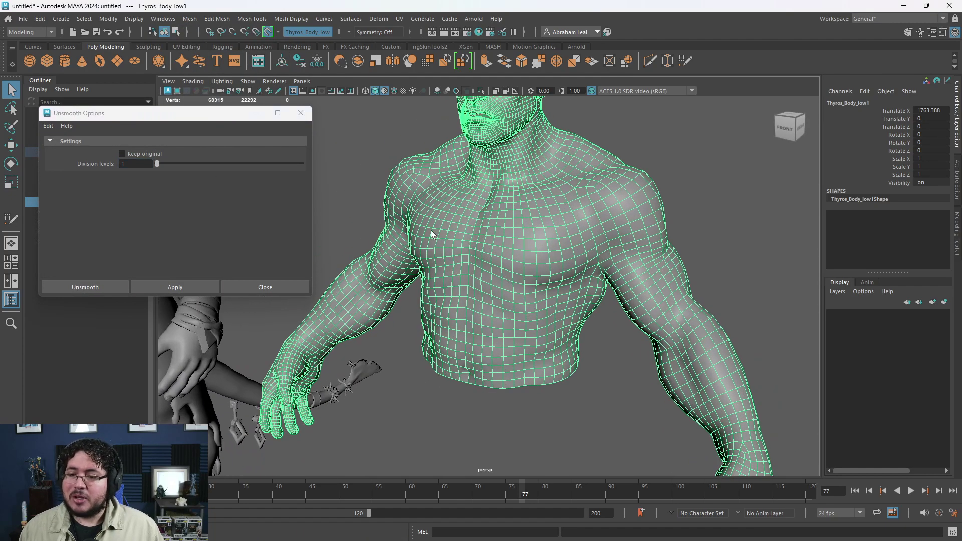
scroll(432, 221, "up", 3)
left_click_drag(473, 197, 501, 225, "alt")
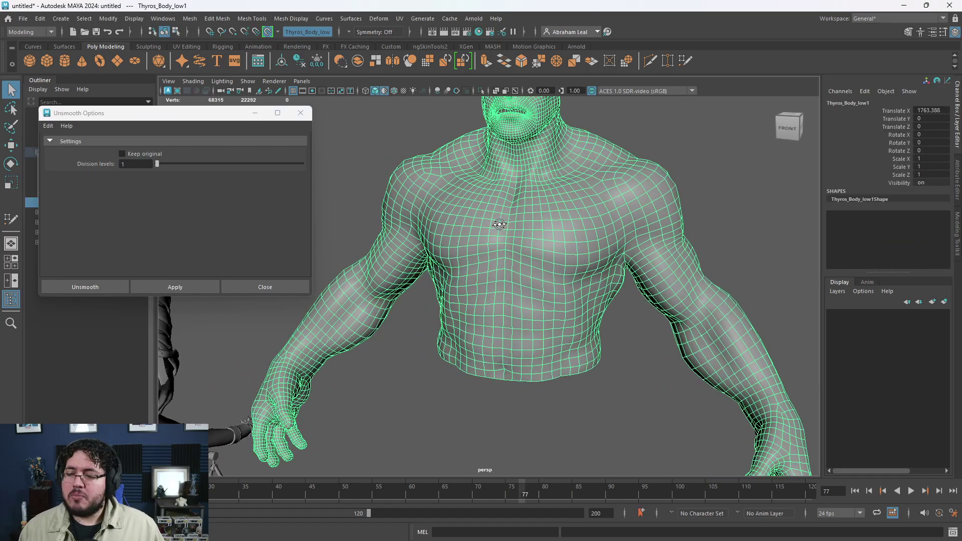
right_click_drag(500, 225, 412, 155, "alt")
left_click_drag(412, 156, 488, 179, "alt")
middle_click_drag(489, 179, 507, 255, "alt")
right_click_drag(506, 255, 582, 296, "alt")
left_click_drag(582, 295, 511, 269, "alt")
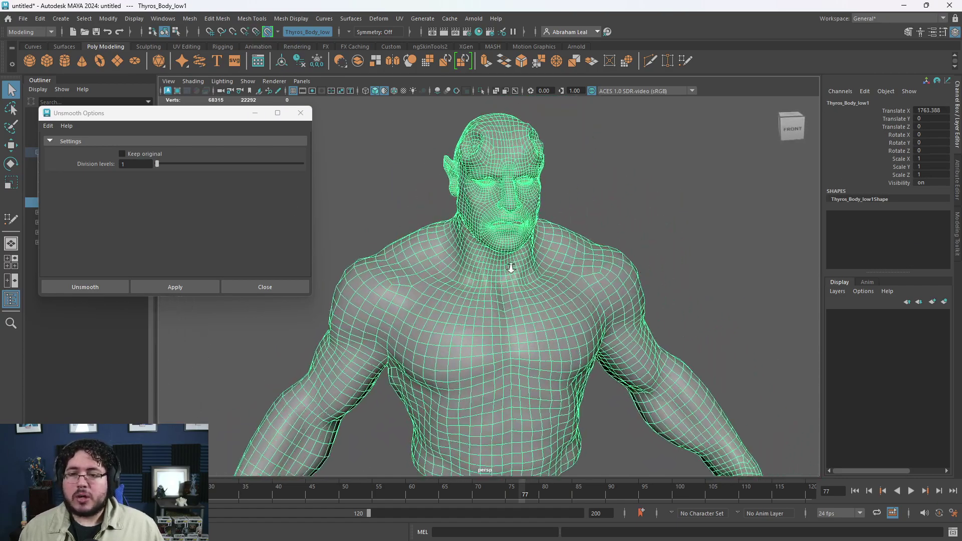
right_click_drag(511, 268, 567, 241, "alt")
left_click_drag(567, 240, 525, 212, "alt")
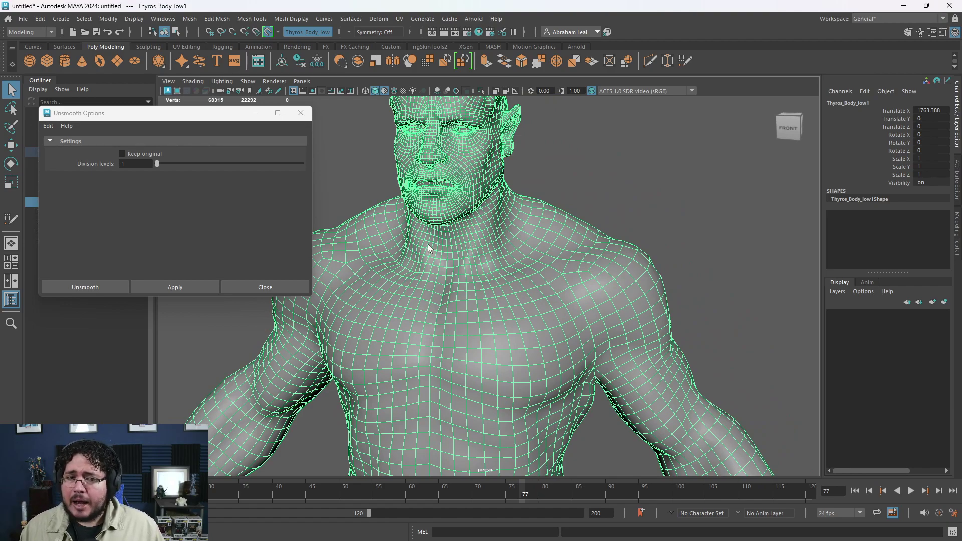
left_click_drag(436, 227, 465, 215, "alt")
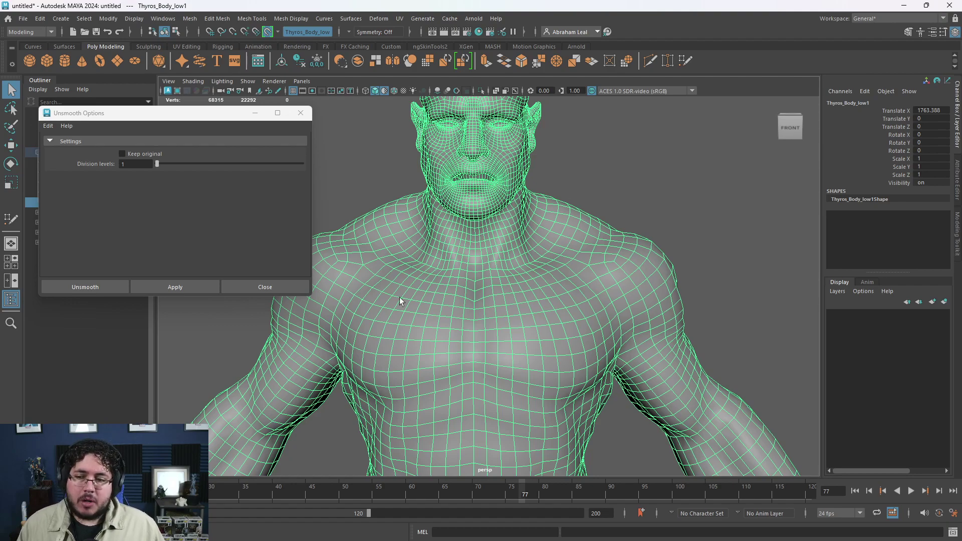
Step: Try to unsmooth the duplicate body mesh with division levels set to 1
left_click(189, 19)
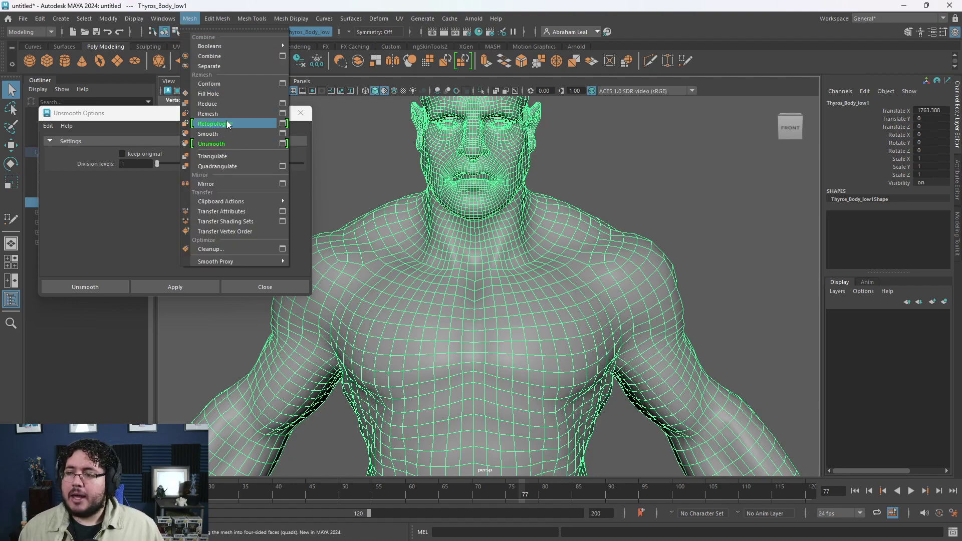
left_click(145, 211)
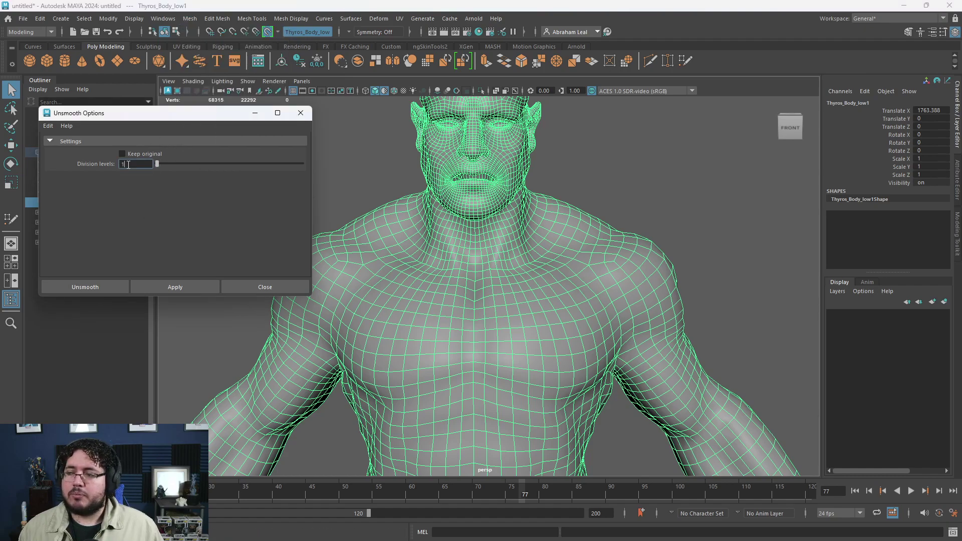
left_click(194, 284)
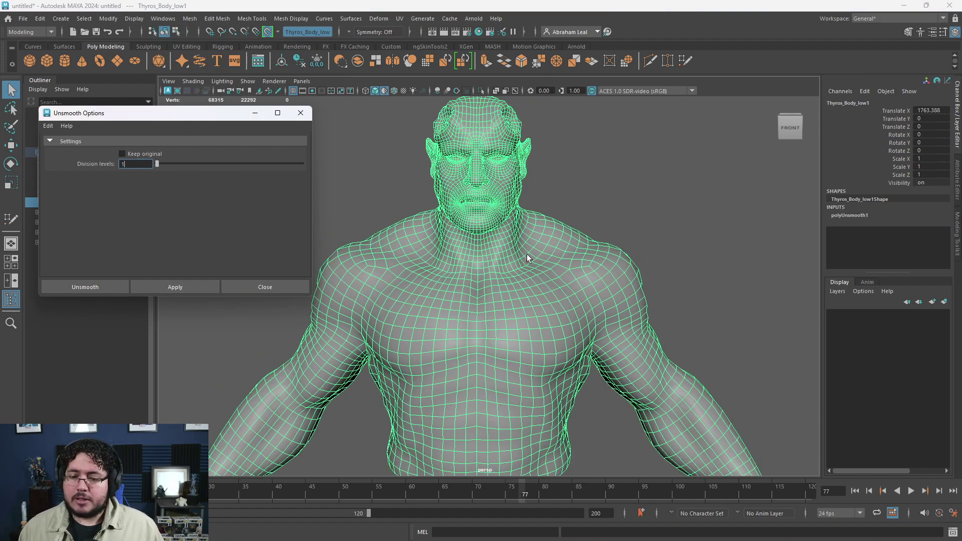
left_click(111, 285)
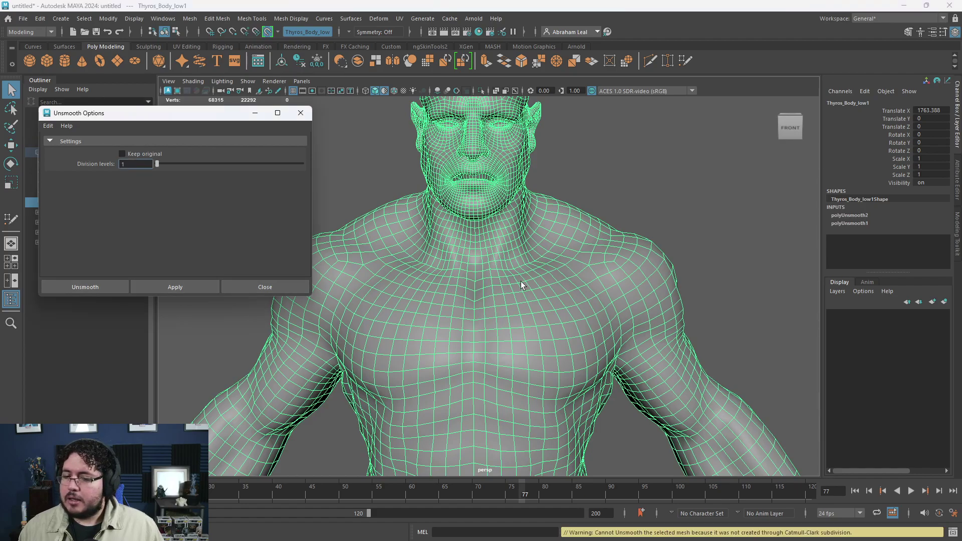
Step: Inspect the duplicate body's mesh around the hands, the arms and the open waist edge
left_click_drag(507, 291, 529, 290, "alt")
right_click_drag(528, 289, 506, 295, "alt")
middle_click_drag(506, 296, 515, 218, "alt")
middle_click_drag(423, 322, 505, 208, "alt")
right_click_drag(506, 209, 420, 339, "alt")
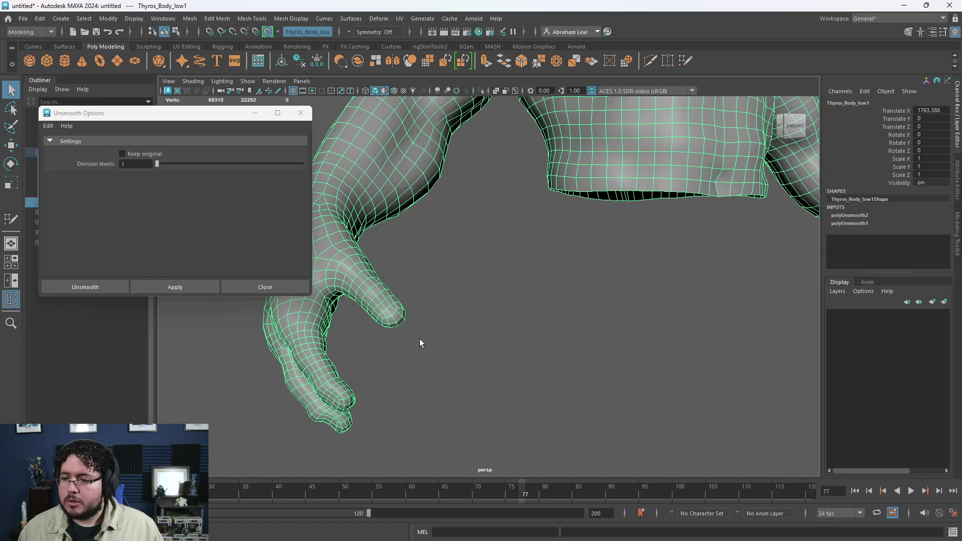
middle_click_drag(420, 339, 517, 328, "alt")
left_click_drag(517, 328, 539, 384, "alt")
right_click_drag(539, 384, 445, 296, "alt")
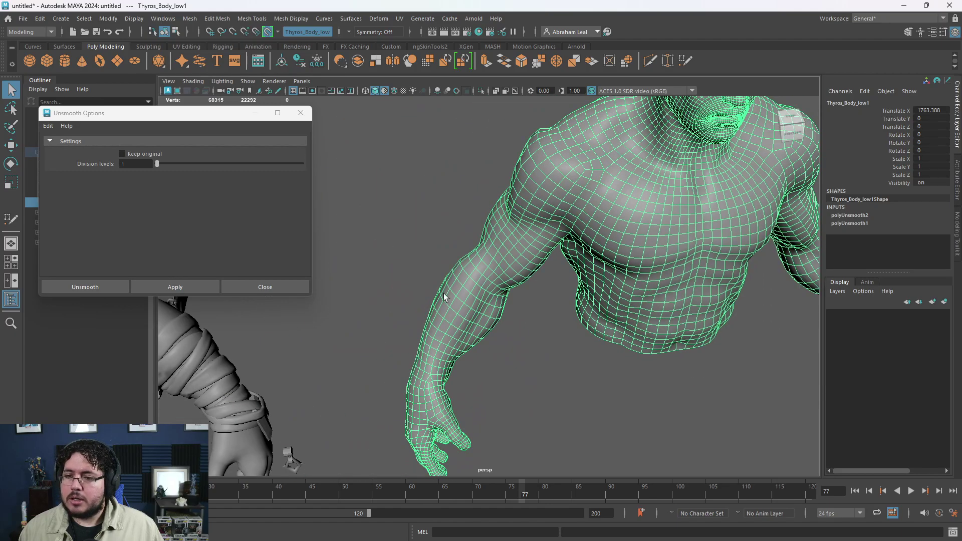
right_click_drag(551, 311, 521, 285, "alt")
middle_click_drag(522, 286, 441, 306, "alt")
right_click_drag(441, 306, 626, 376, "alt")
right_click_drag(601, 341, 565, 305, "alt")
middle_click_drag(565, 306, 536, 253, "alt")
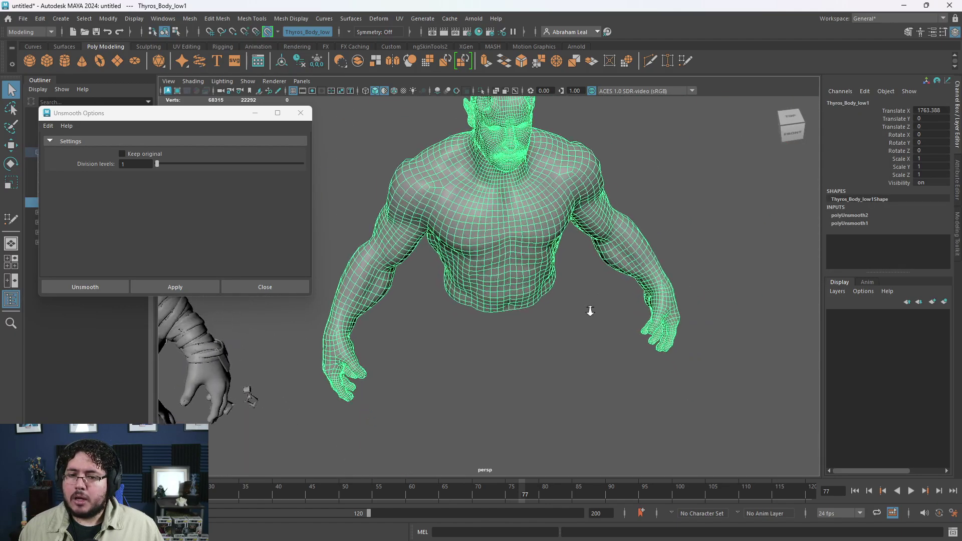
Step: Create a polygon sphere scaled uniformly to about 340 and place it in front of the duplicate body, near X 1705, Z 504
right_click_drag(588, 311, 614, 326, "alt")
left_click(596, 323)
left_click(452, 253)
left_click(30, 62)
right_click_drag(577, 381, 468, 336, "alt")
key("r")
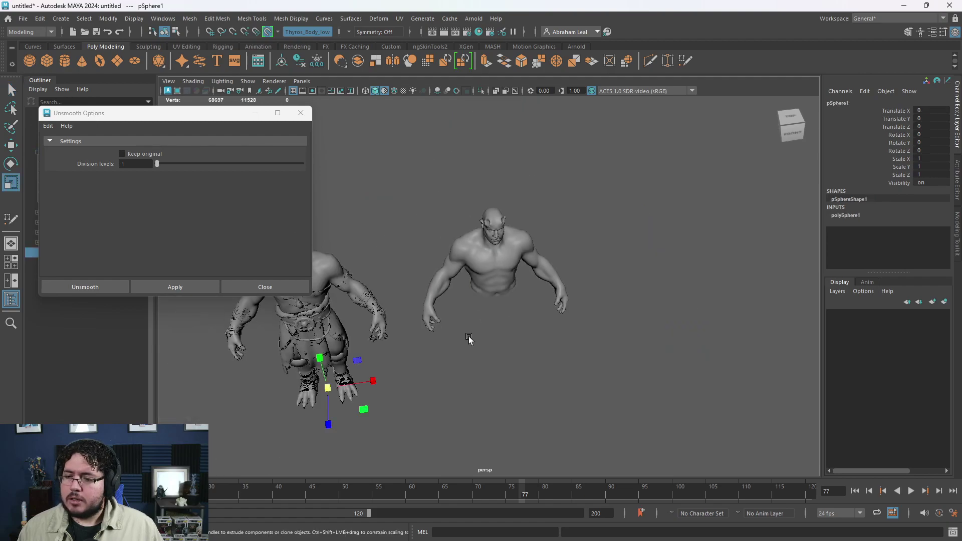
left_click_drag(327, 388, 529, 361)
key("w")
left_click_drag(495, 401, 526, 434)
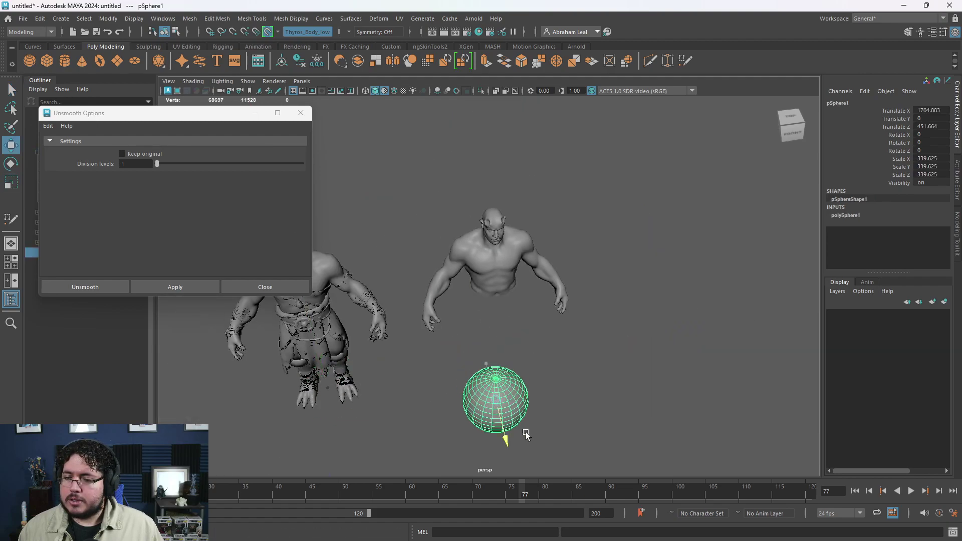
Step: Smooth the sphere once, and reverse the subdivision with Unsmooth at division levels 1
left_click_drag(569, 361, 575, 333, "alt")
middle_click_drag(575, 333, 554, 263, "alt")
left_click_drag(554, 264, 552, 253, "alt")
left_click(191, 19)
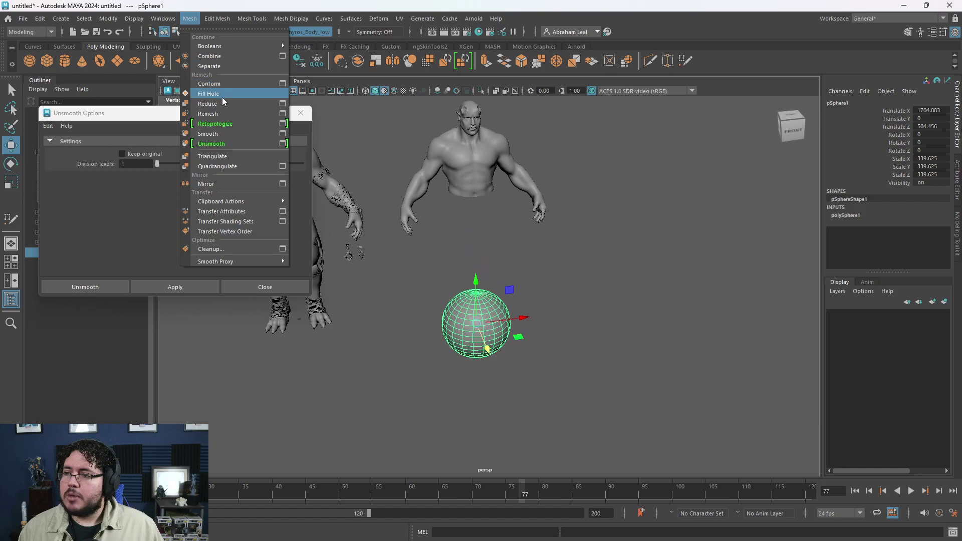
left_click(215, 133)
scroll(576, 301, "up", 3)
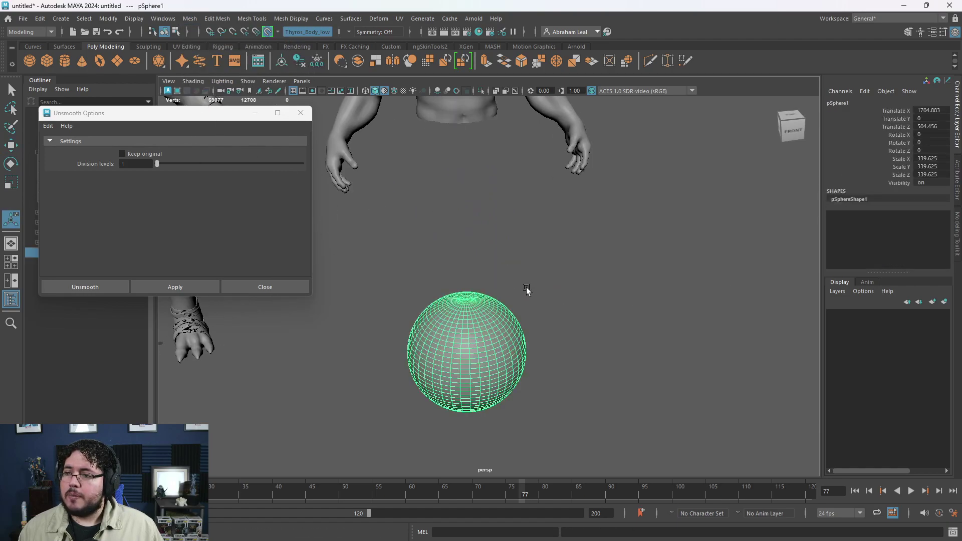
left_click(95, 286)
left_click_drag(466, 345, 457, 331, "alt")
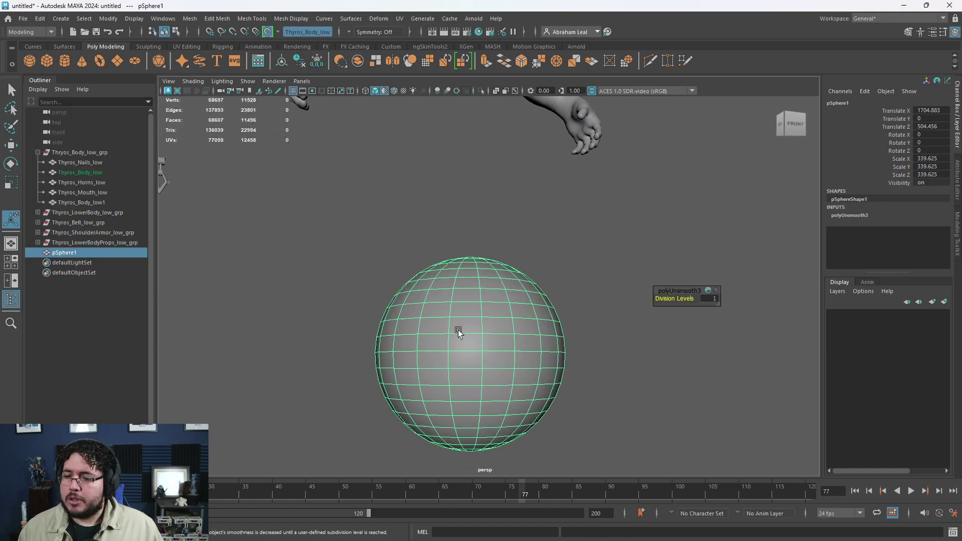
Step: Examine the duplicate body's topology around the head, chest, shoulders and back, comparing it with the original character
middle_click_drag(424, 163, 436, 363, "alt")
right_click_drag(436, 363, 578, 402, "alt")
left_click(387, 259)
middle_click_drag(388, 259, 466, 353, "alt")
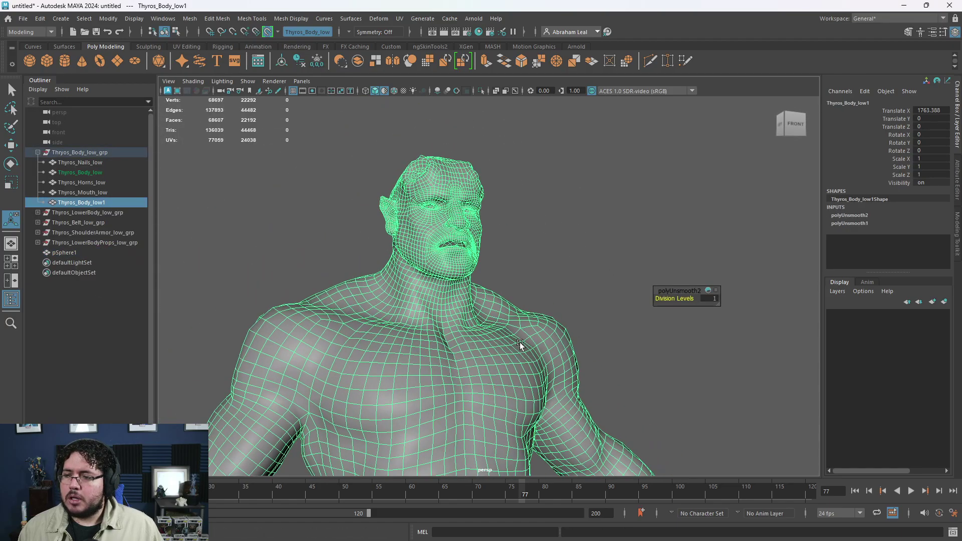
left_click_drag(519, 342, 452, 350, "alt")
right_click_drag(451, 351, 636, 272, "alt")
middle_click_drag(636, 272, 527, 418, "alt")
right_click_drag(526, 418, 638, 393, "alt")
left_click_drag(556, 345, 518, 326, "alt")
right_click_drag(518, 327, 350, 266, "alt")
right_click_drag(498, 356, 401, 306, "alt")
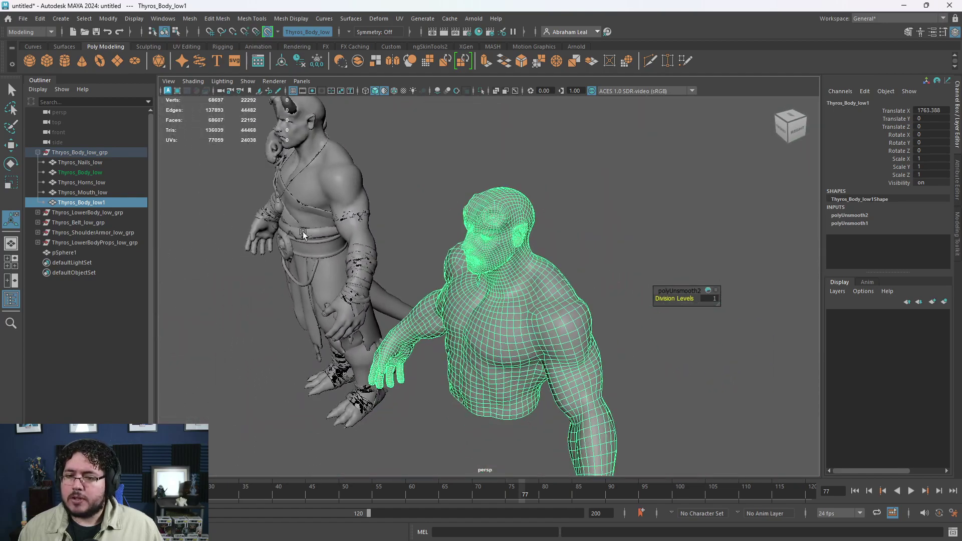
left_click_drag(371, 295, 442, 290, "alt")
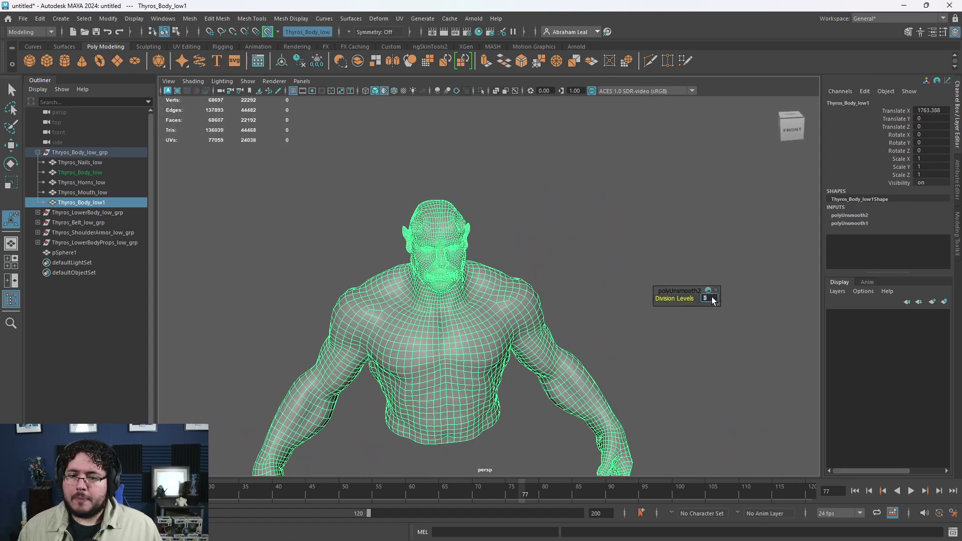
left_click(654, 267)
Step: Isolate the front skirt cloth hanging below the character's belt
middle_click_drag(337, 348, 434, 206, "alt")
right_click_drag(541, 346, 474, 369, "alt")
middle_click_drag(341, 345, 527, 265, "alt")
right_click_drag(321, 306, 388, 319, "alt")
left_click(387, 321)
scroll(387, 321, "down", 3)
left_click_drag(556, 331, 493, 354, "alt")
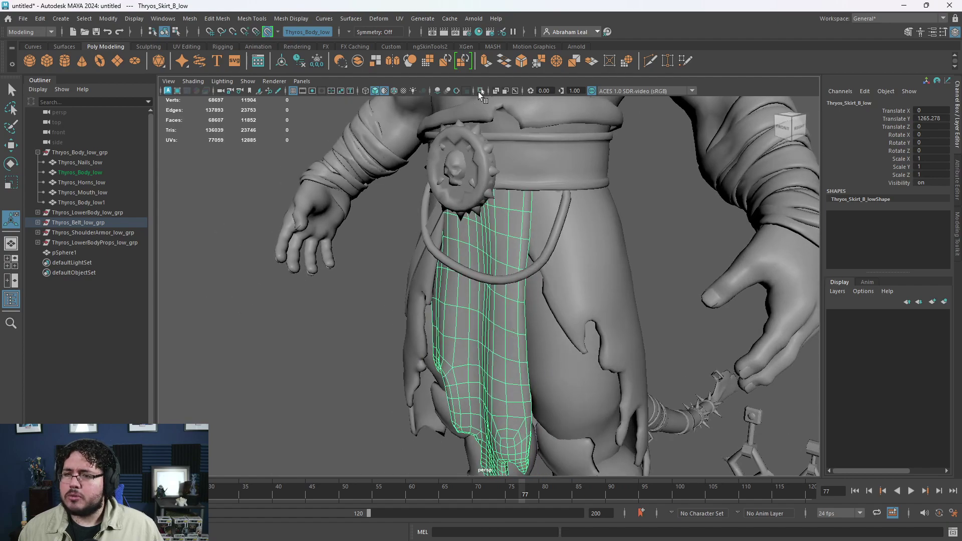
left_click(480, 90)
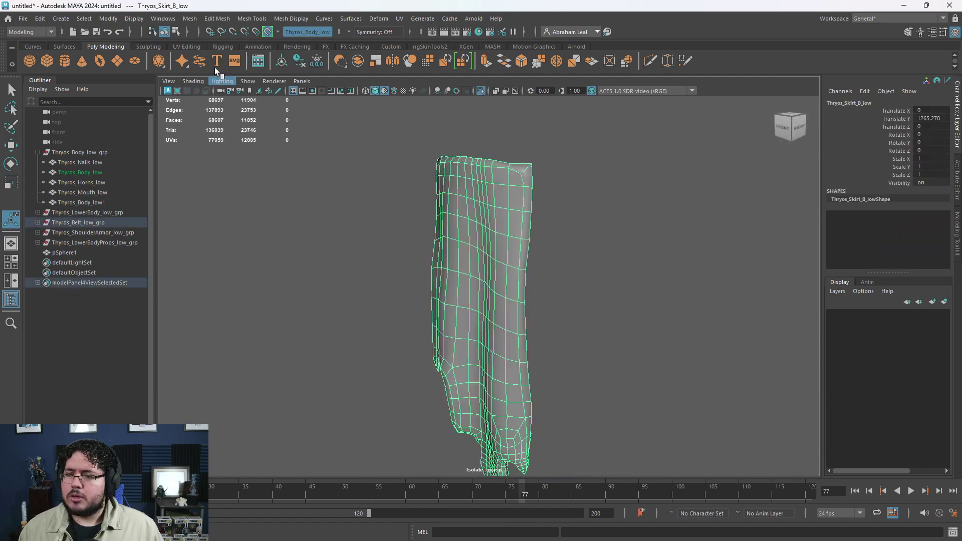
Step: Try to unsmooth the isolated skirt cloth at division levels 1 and inspect its upper corners and torn lower edge
left_click(189, 20)
left_click(220, 144)
left_click(411, 262)
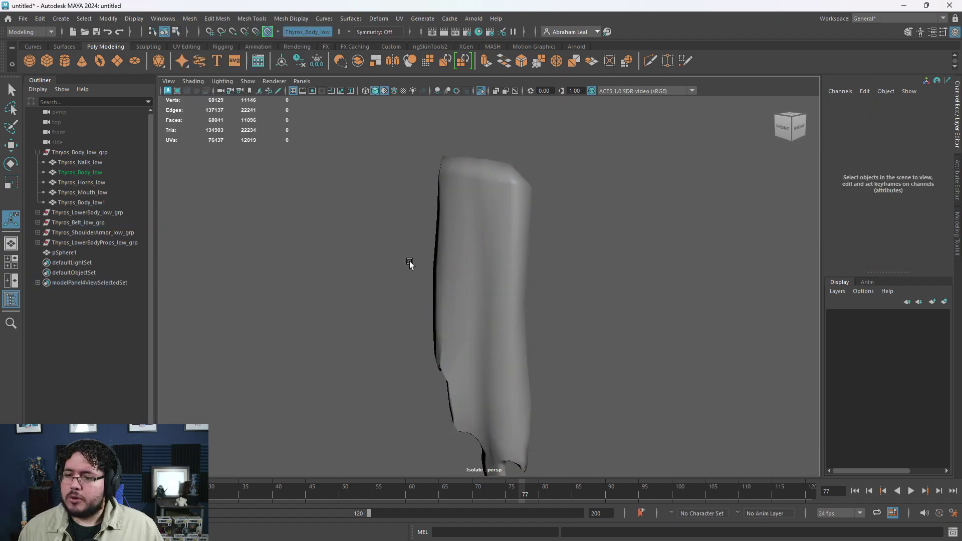
left_click_drag(537, 287, 496, 299, "alt")
middle_click_drag(497, 296, 498, 210, "alt")
left_click(476, 258)
left_click_drag(511, 293, 496, 367, "alt")
right_click_drag(496, 367, 502, 337, "alt")
Step: Undo the skirt cloth's unsmooth and bring the whole character back into view
key("ctrl+z")
key("ctrl+z")
key("ctrl+z")
key("ctrl+z")
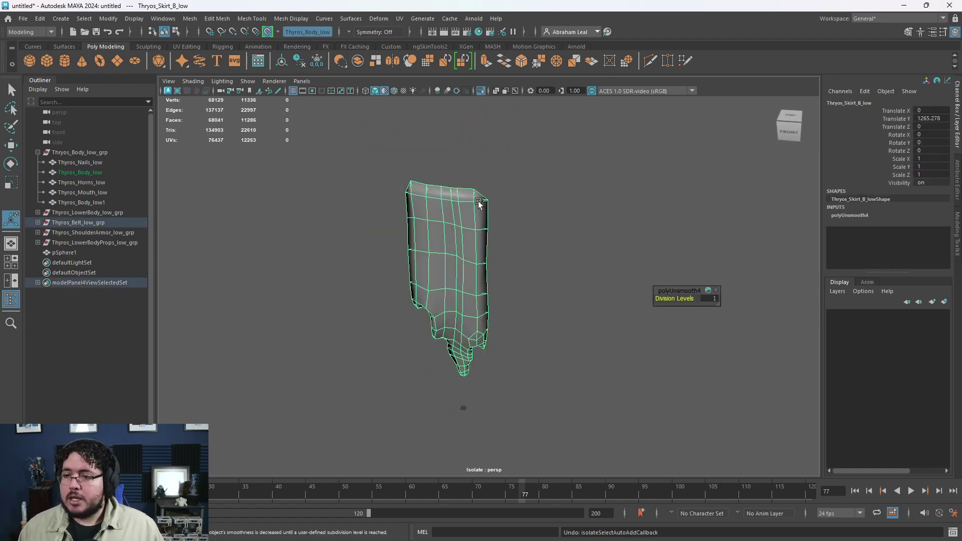
left_click(480, 91)
left_click_drag(555, 255, 483, 218, "alt")
scroll(483, 218, "up", 5)
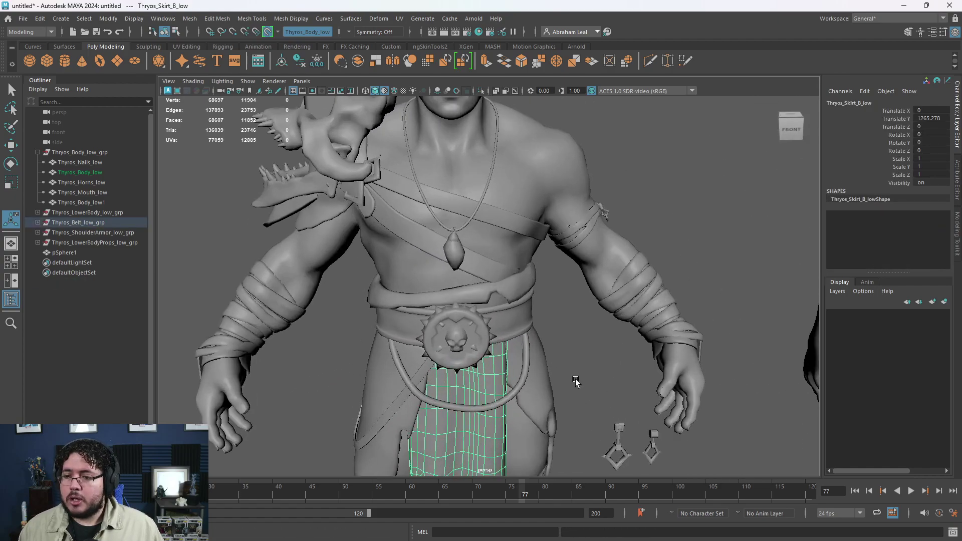
Step: Isolate the character's belt and examine its topology inside and out
left_click(502, 312)
left_click_drag(502, 311, 499, 287, "alt")
scroll(509, 250, "up", 5)
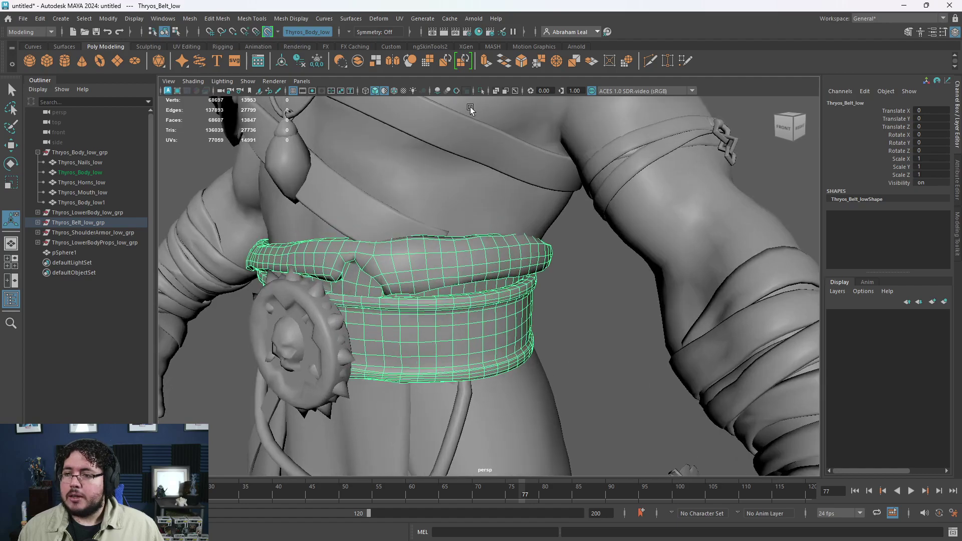
left_click(477, 91)
left_click(528, 236)
left_click(523, 251)
left_click_drag(523, 251, 612, 337, "alt")
scroll(469, 277, "down", 2)
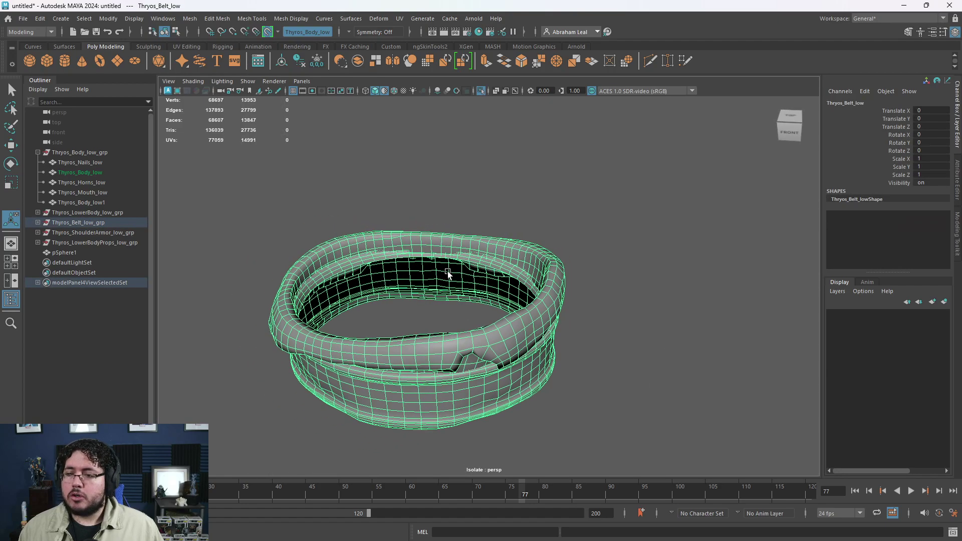
left_click_drag(447, 274, 436, 236, "alt")
Step: Try to unsmooth the isolated belt mesh
left_click(189, 19)
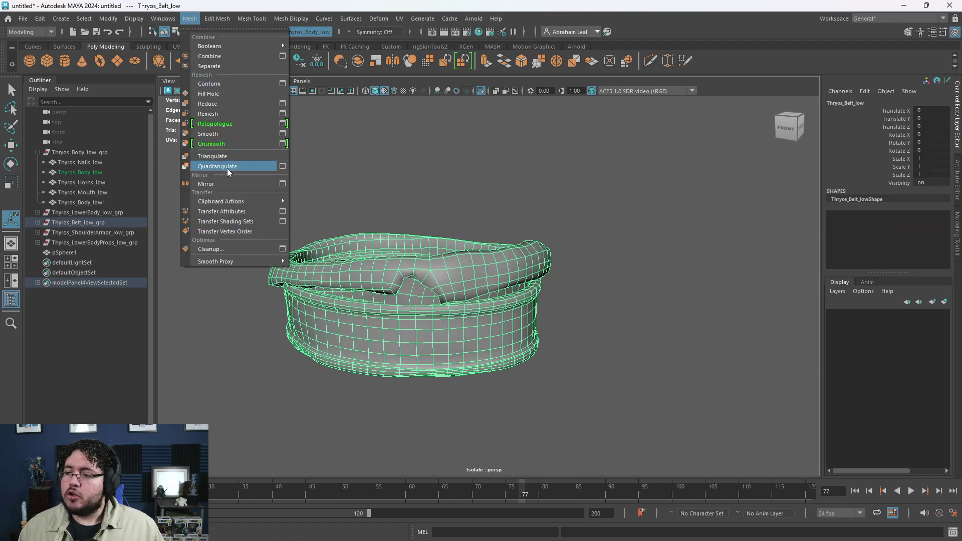
left_click(221, 143)
left_click_drag(383, 220, 418, 192, "alt")
left_click(418, 194)
left_click_drag(415, 159, 346, 176, "alt")
right_click_drag(351, 281, 425, 313, "alt")
left_click_drag(426, 314, 441, 296, "alt")
Step: Check the belt's faces and connected shells, and return to the full character with nothing selected
key("F11")
double_click(448, 290)
double_click(488, 193)
right_click_drag(644, 290, 523, 281, "alt")
key("F12")
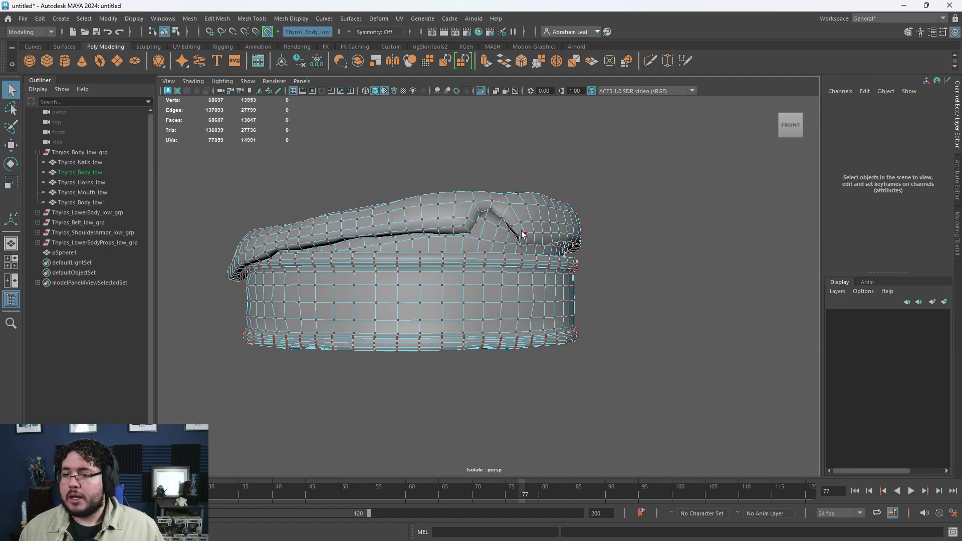
left_click(524, 233)
left_click(480, 92)
right_click_drag(464, 235, 516, 222)
scroll(566, 257, "down", 5)
left_click(605, 252)
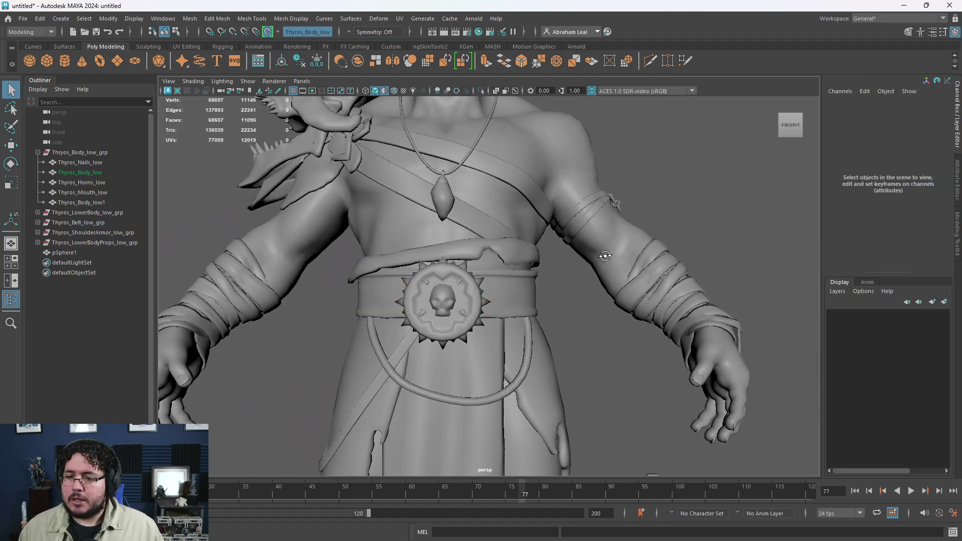
Step: Delete the ring of faces around the duplicate body's wrist
middle_click_drag(634, 306, 497, 248, "alt")
left_click_drag(497, 248, 456, 239, "alt")
middle_click_drag(626, 326, 446, 264, "alt")
right_click_drag(446, 265, 402, 265, "alt")
left_click(545, 218)
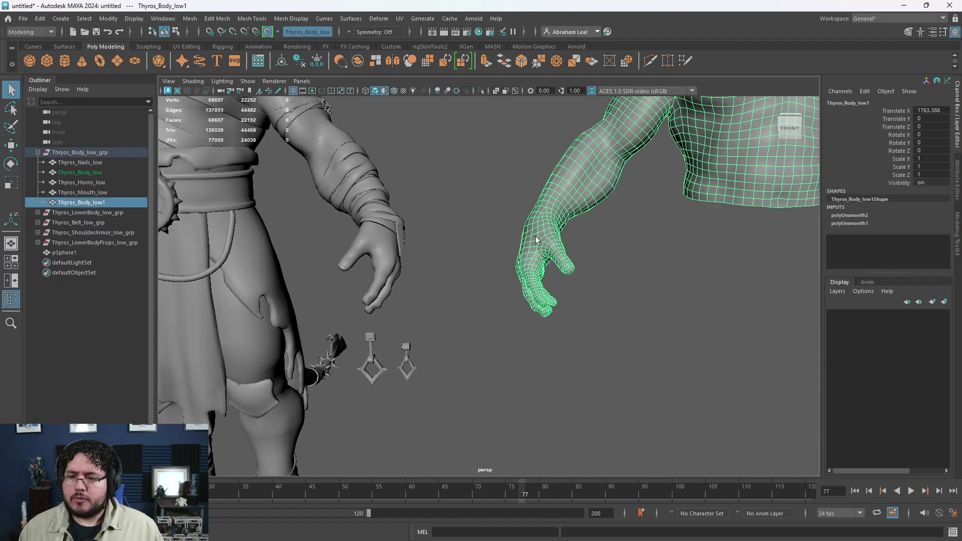
middle_click_drag(532, 241, 535, 275, "alt")
right_click_drag(534, 275, 518, 391, "alt")
middle_click_drag(552, 200, 391, 236, "alt")
right_click_drag(391, 236, 446, 236, "alt")
key("F11")
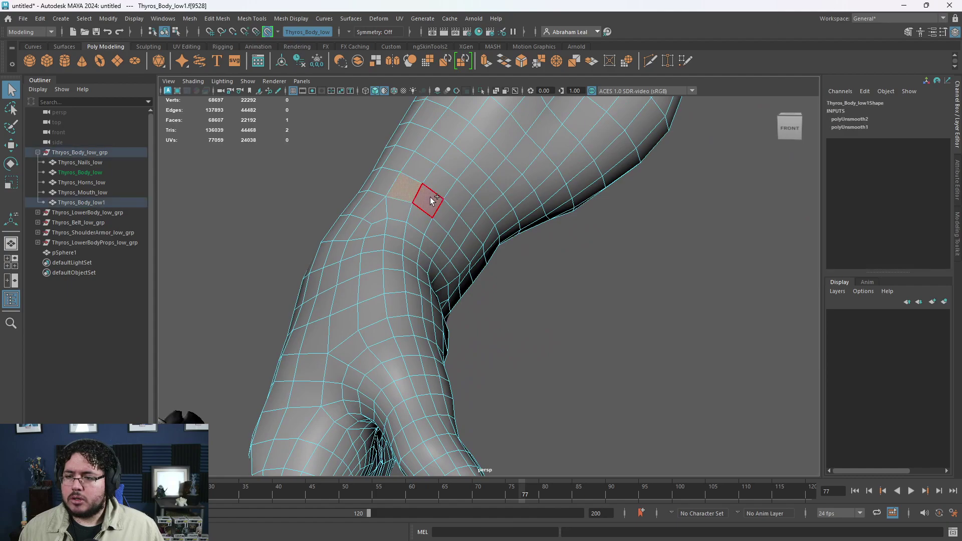
double_click(429, 201)
key("Delete")
Step: Delete the duplicate body's mesh above the wrist gap so that only the hand is left, and select the hand as an object
double_click(434, 158)
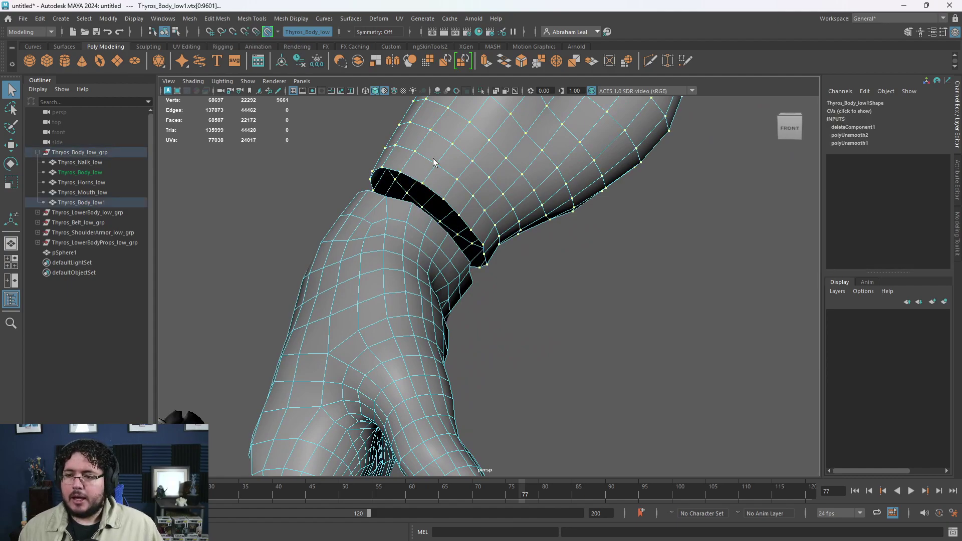
right_click_drag(491, 146, 361, 285)
double_click(488, 178)
key("Delete")
middle_click_drag(361, 285, 396, 152, "alt")
right_click_drag(496, 216, 582, 190)
left_click(581, 190)
left_click(474, 168)
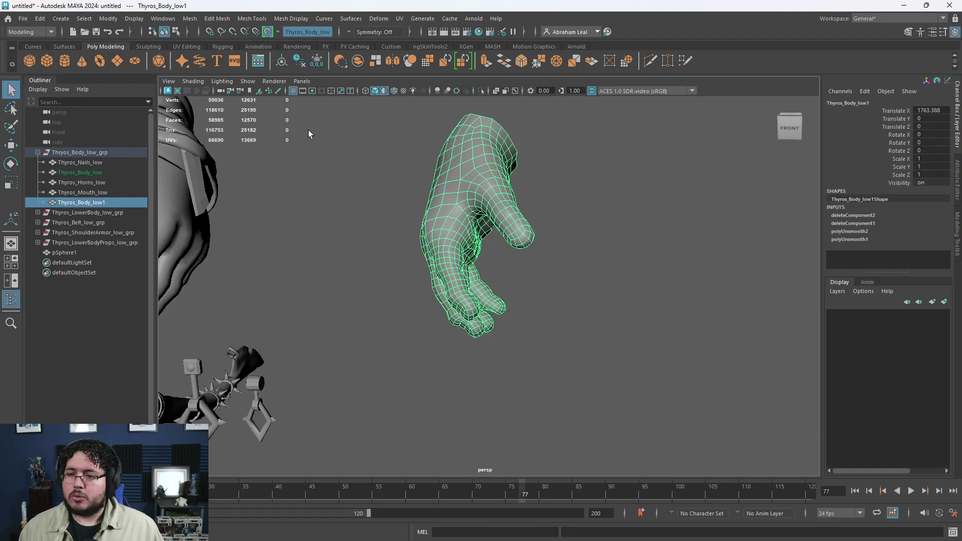
Step: Unsmooth the separated hand at division levels 1 and inspect the palm and fingers
left_click(189, 18)
left_click(212, 144)
left_click_drag(401, 233, 310, 241, "alt")
middle_click_drag(310, 241, 434, 289, "alt")
right_click_drag(434, 290, 473, 293, "alt")
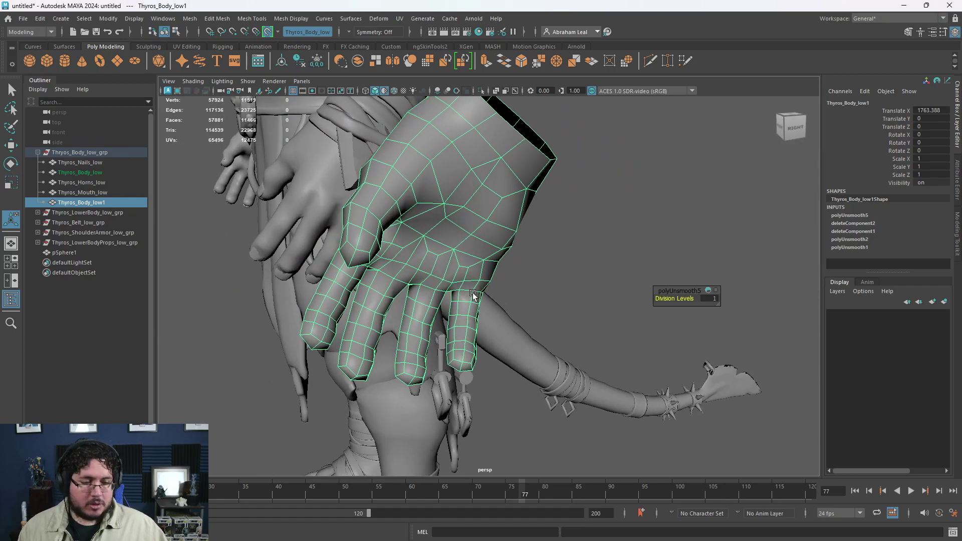
left_click_drag(504, 248, 436, 220, "alt")
right_click_drag(436, 221, 365, 214, "alt")
left_click_drag(365, 214, 473, 240, "alt")
right_click_drag(474, 241, 389, 229, "alt")
Step: Delete the separated hand and frame the original character
key("Delete")
middle_click_drag(389, 228, 480, 202, "alt")
left_click_drag(479, 202, 556, 230, "alt")
right_click_drag(557, 230, 513, 275, "alt")
middle_click_drag(514, 274, 488, 225, "alt")
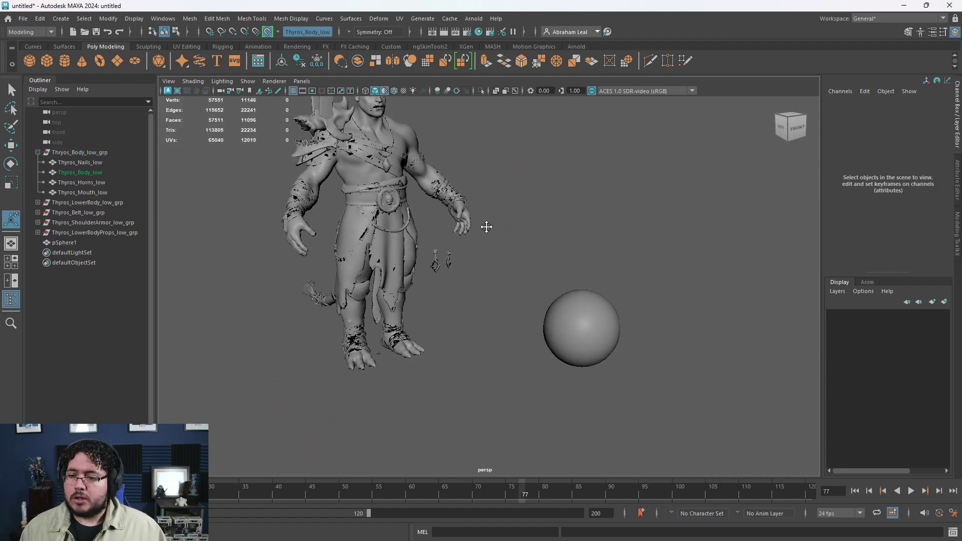
left_click_drag(487, 226, 411, 253, "alt")
right_click_drag(411, 253, 446, 281, "alt")
Step: Switch to Maya Help in Chrome and open the New Graph Editor Curve Sculpting tools article from the What's New in Maya 2024 overview
key("alt+Tab")
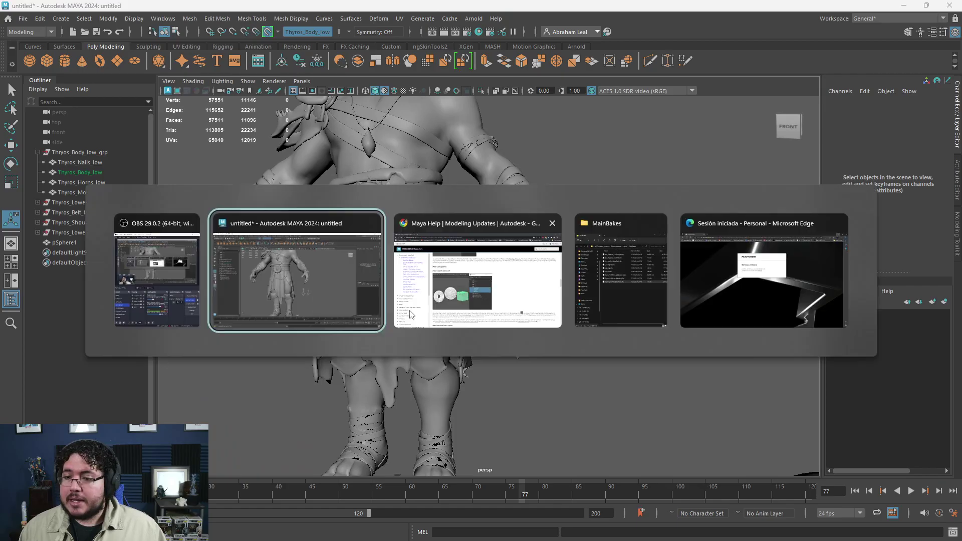
key("alt+Left")
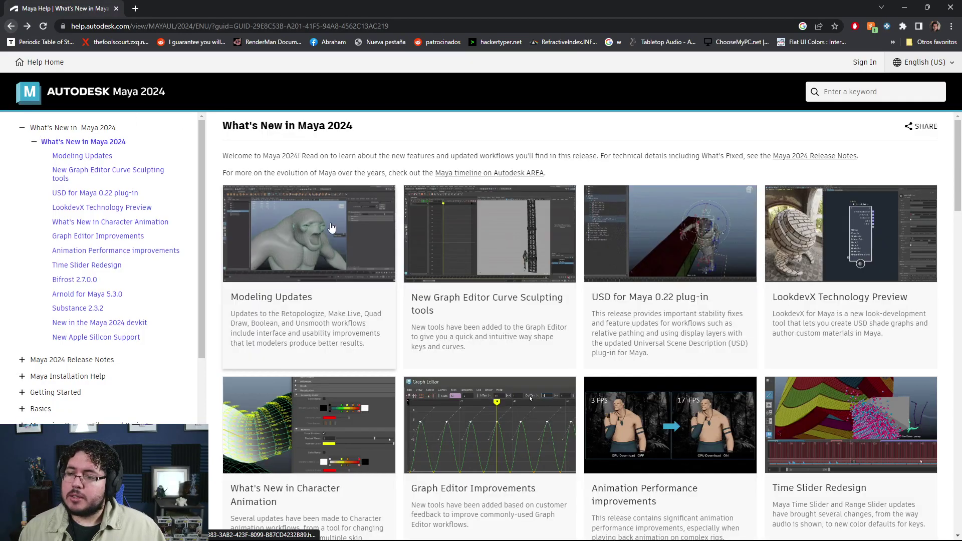
scroll(481, 241, "up", 2)
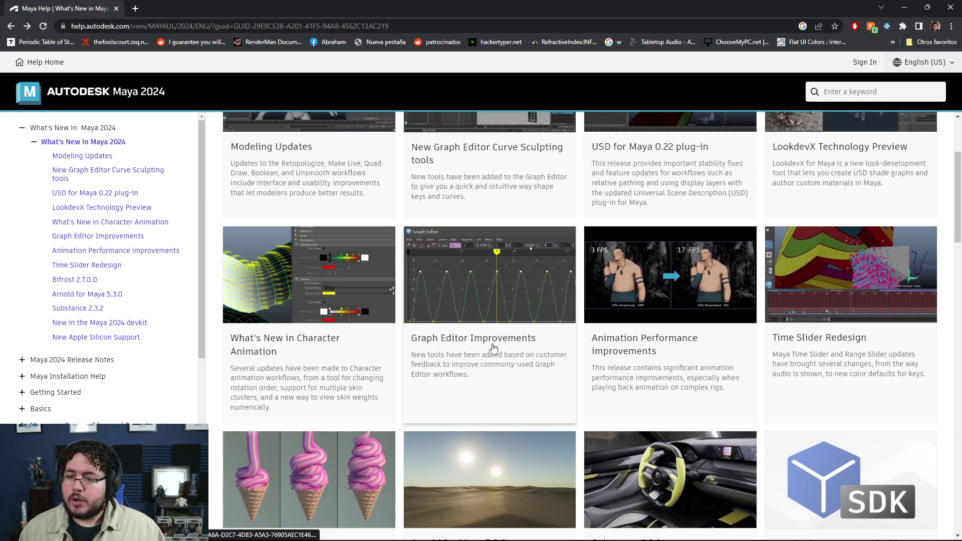
left_click(464, 187)
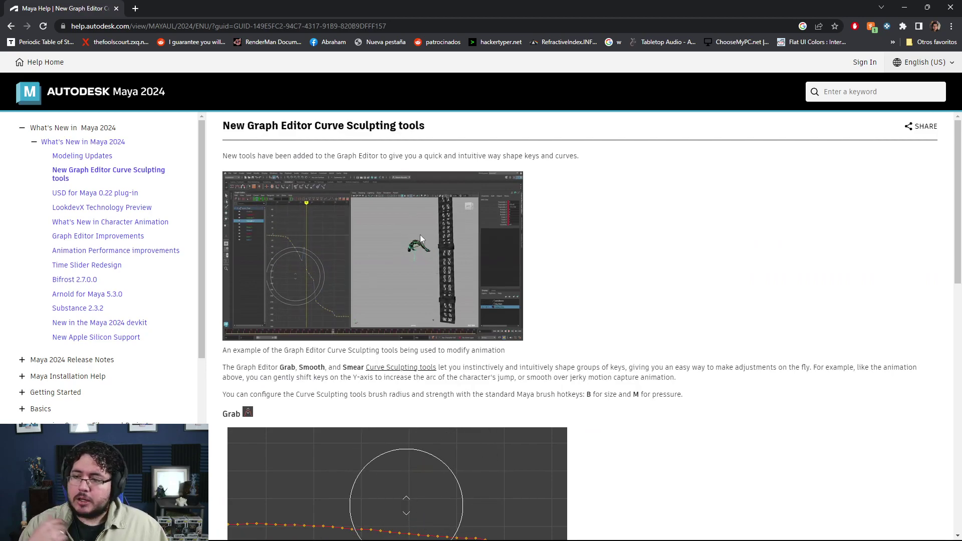
Step: Read the Grab, Smooth and Smear sections of the curve sculpting article, and return to the What's New in Maya 2024 overview
scroll(429, 325, "down", 2)
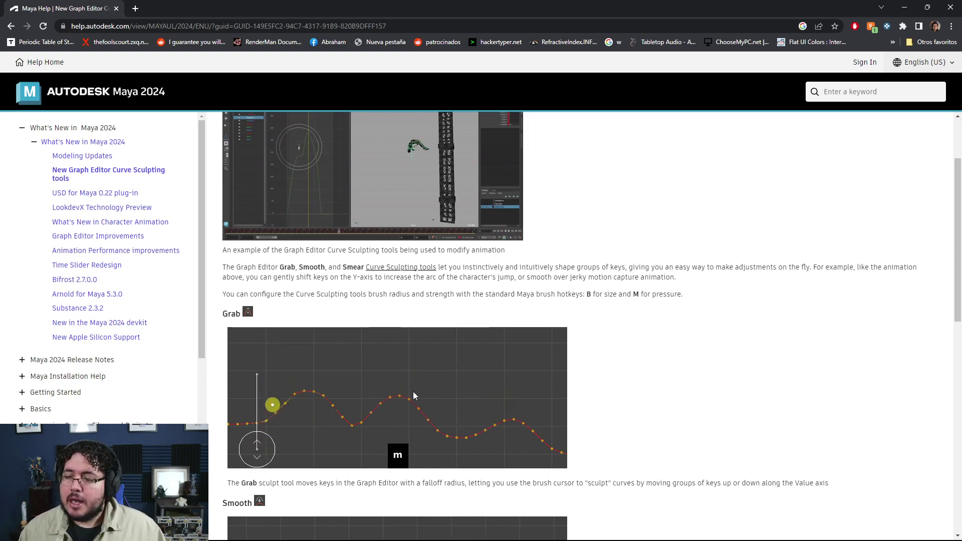
scroll(289, 317, "down", 4)
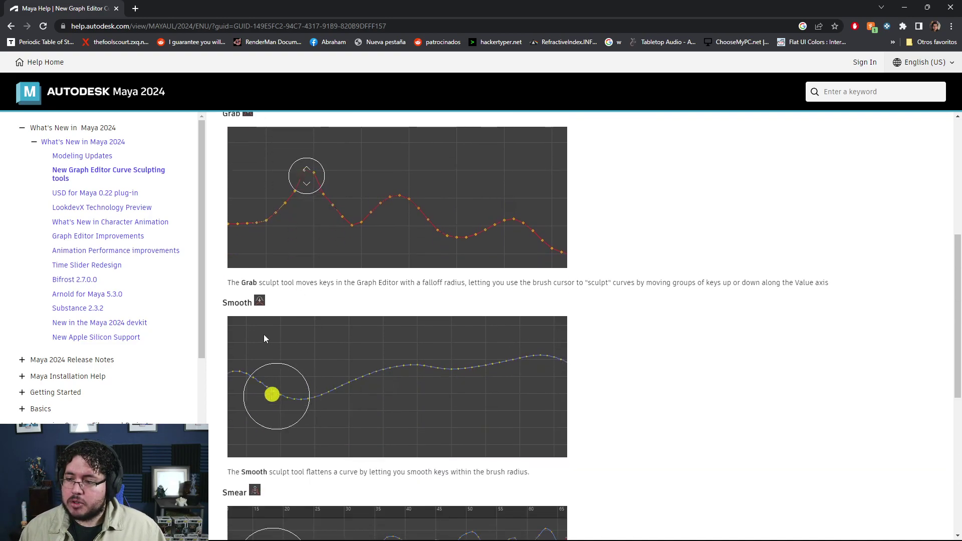
scroll(371, 369, "down", 1)
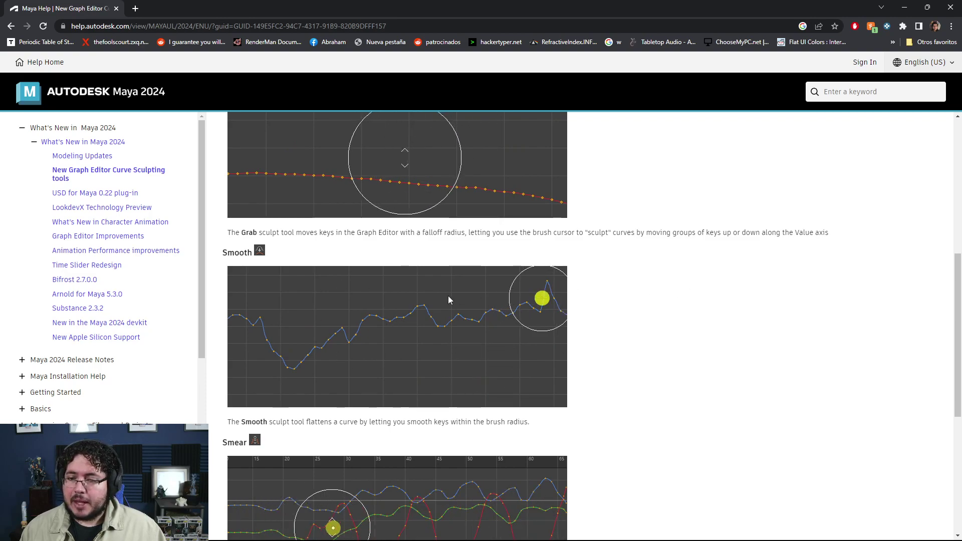
scroll(409, 371, "down", 2)
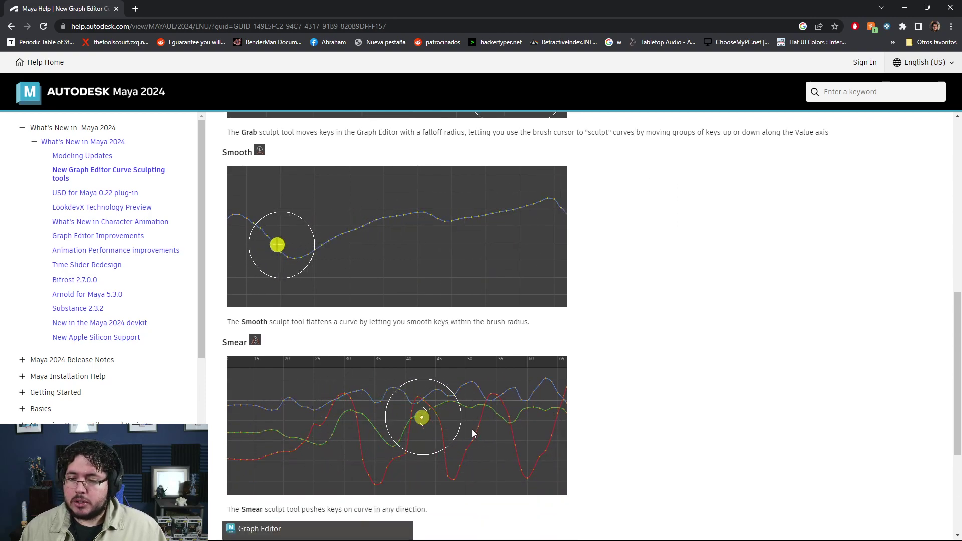
scroll(462, 405, "down", 1)
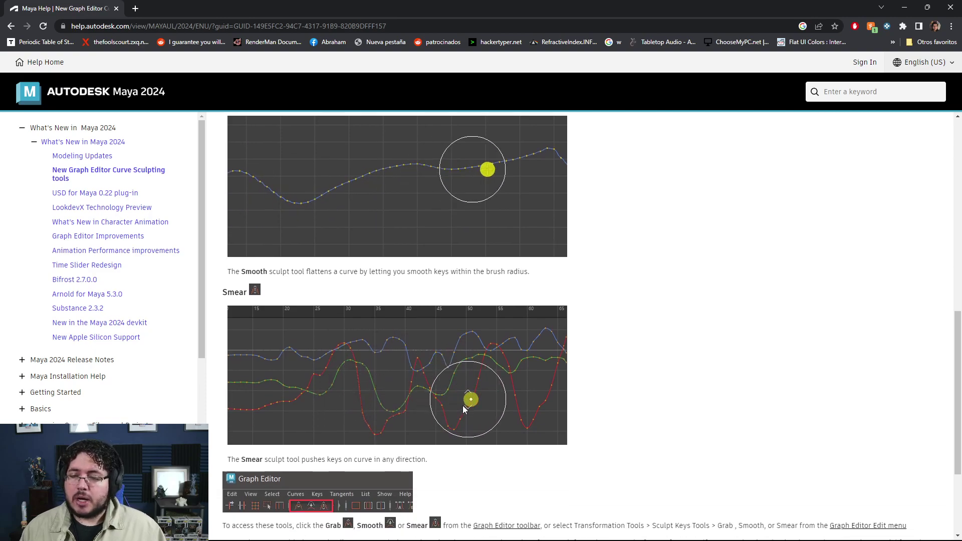
scroll(462, 405, "down", 3)
scroll(462, 396, "up", 13)
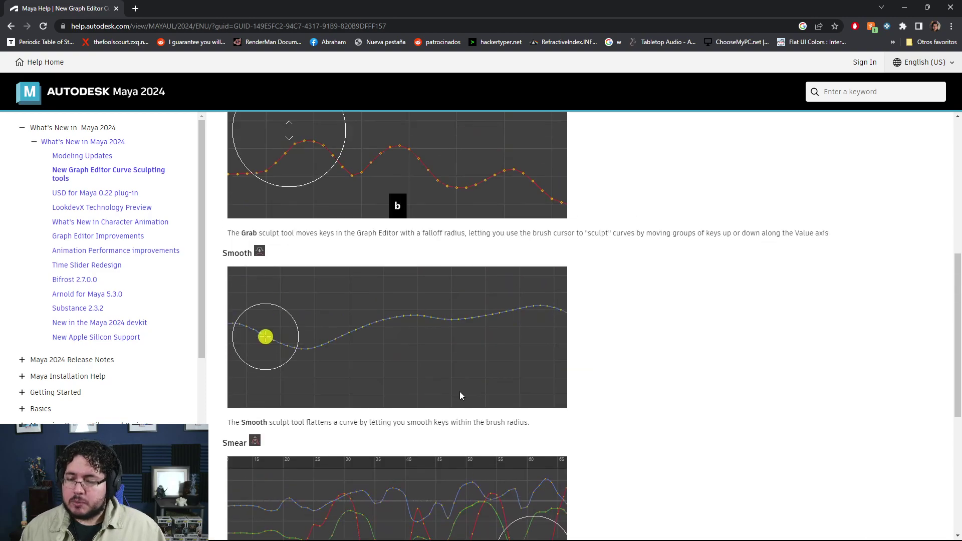
left_click(11, 27)
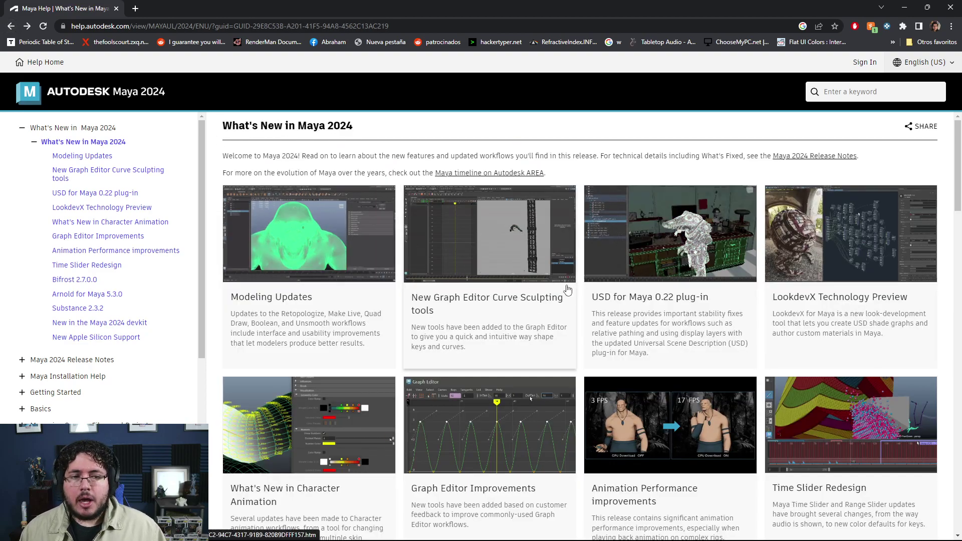
Step: Read the Arnold for Maya 5.3.0 article, open its MtoA documentation, and return to the What's New in Maya 2024 overview
scroll(486, 411, "down", 6)
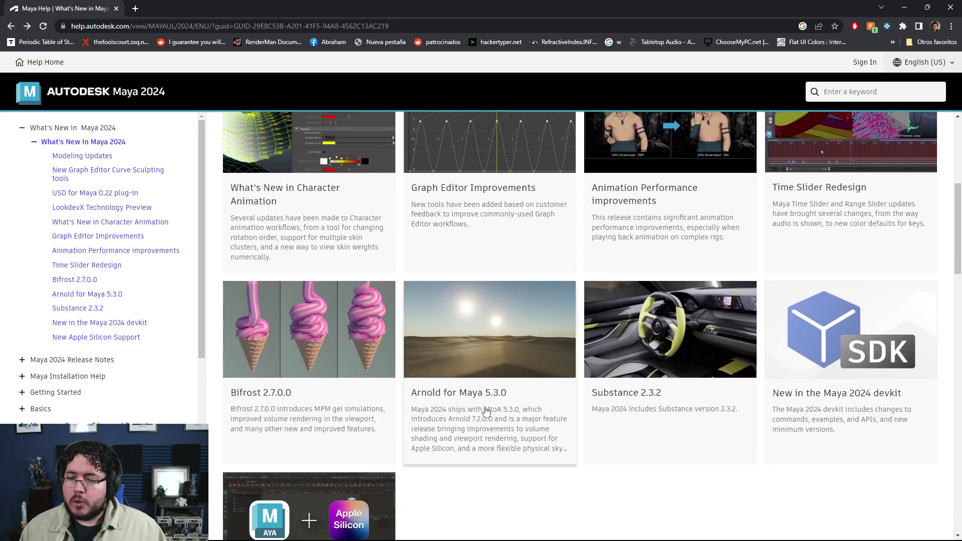
left_click(489, 393)
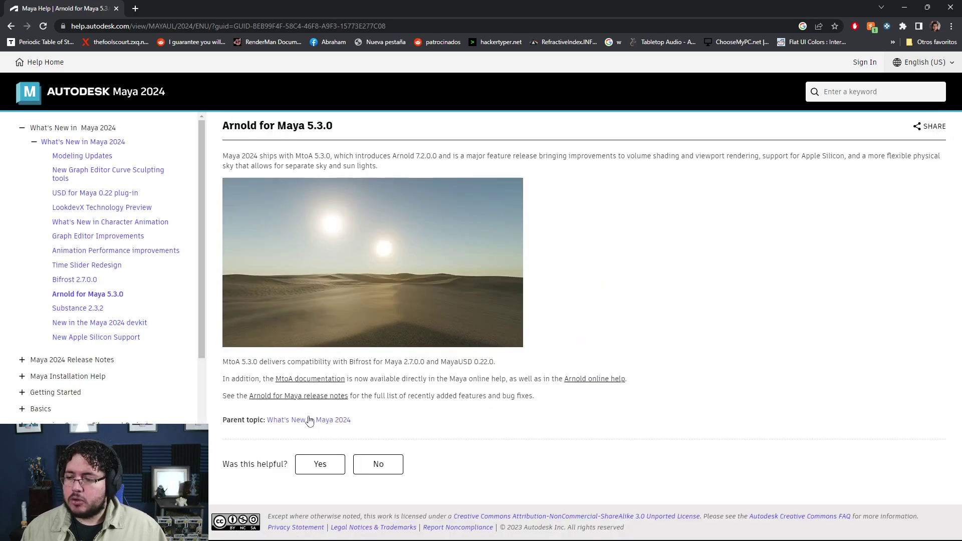
left_click(318, 381)
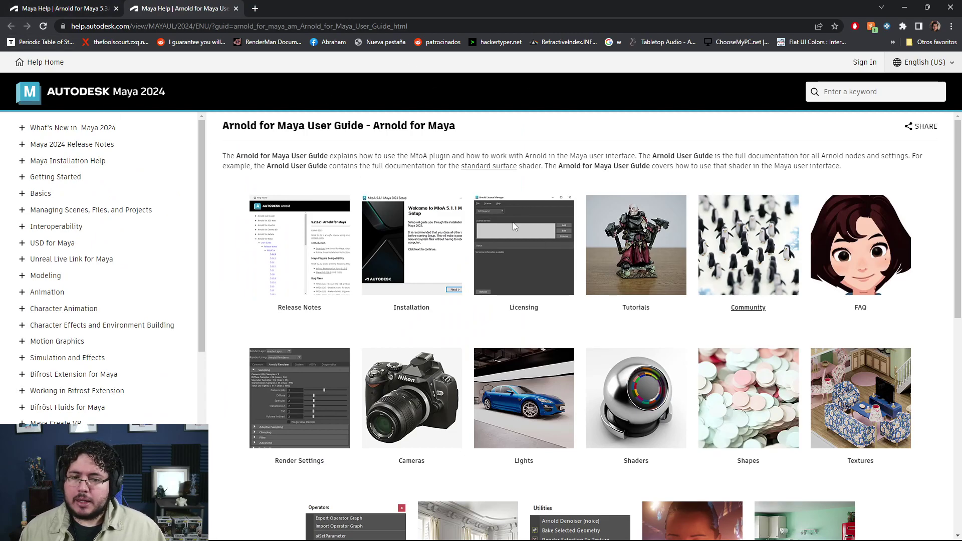
left_click(83, 5)
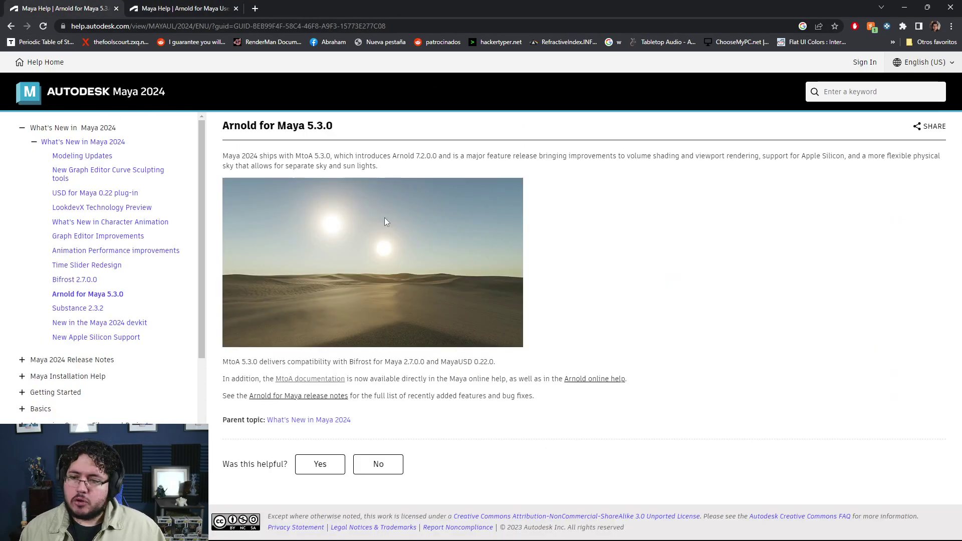
left_click(9, 26)
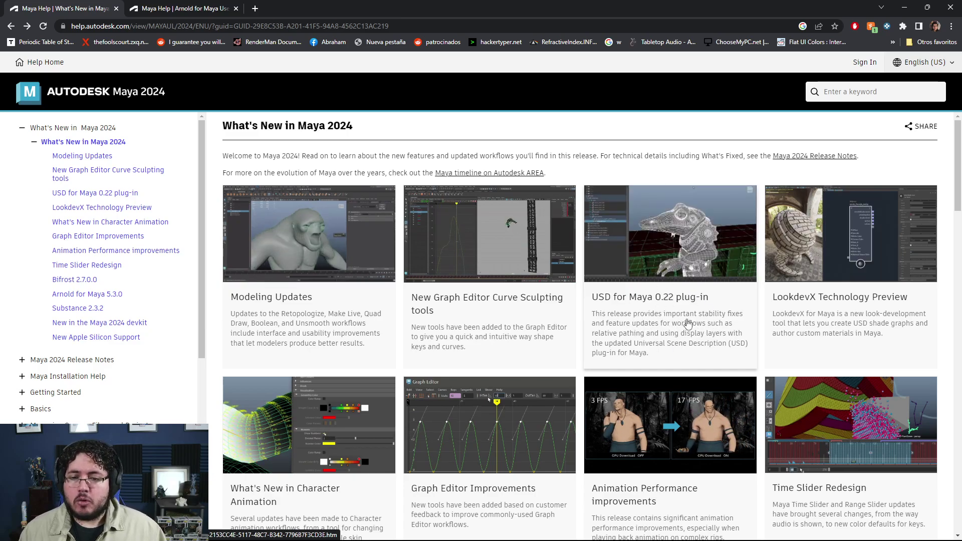
Step: Look over the feature cards on the What's New in Maya 2024 overview, from Modeling Updates down to New Apple Silicon Support
scroll(683, 317, "down", 5)
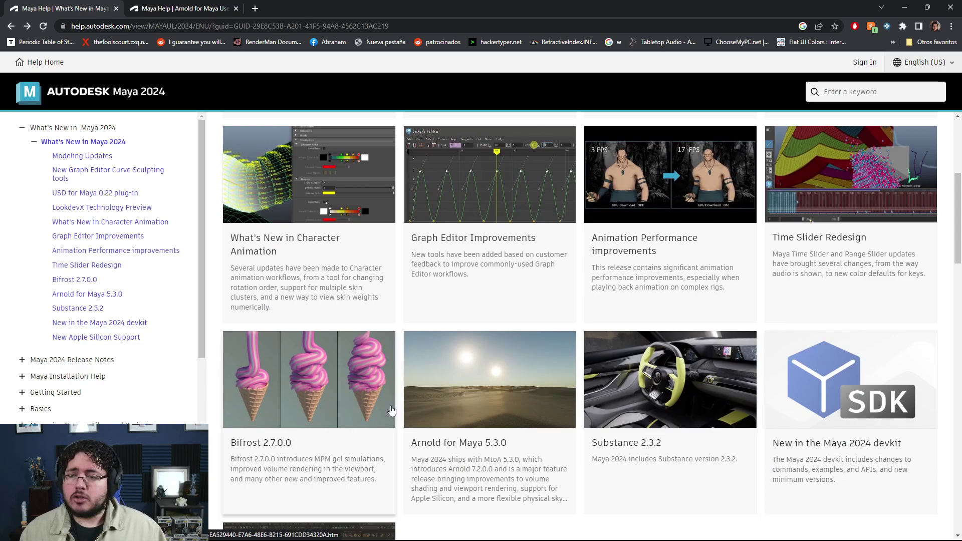
scroll(578, 275, "up", 4)
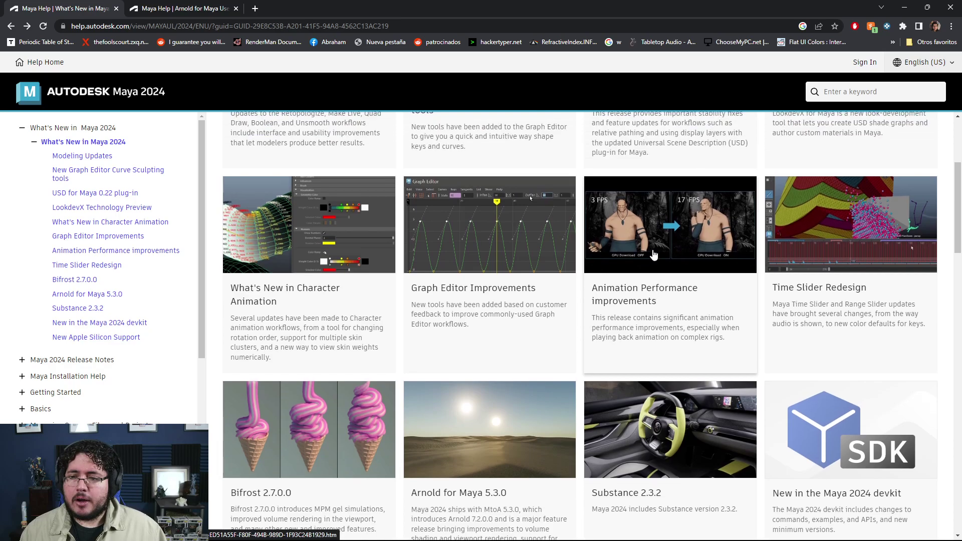
scroll(595, 281, "down", 10)
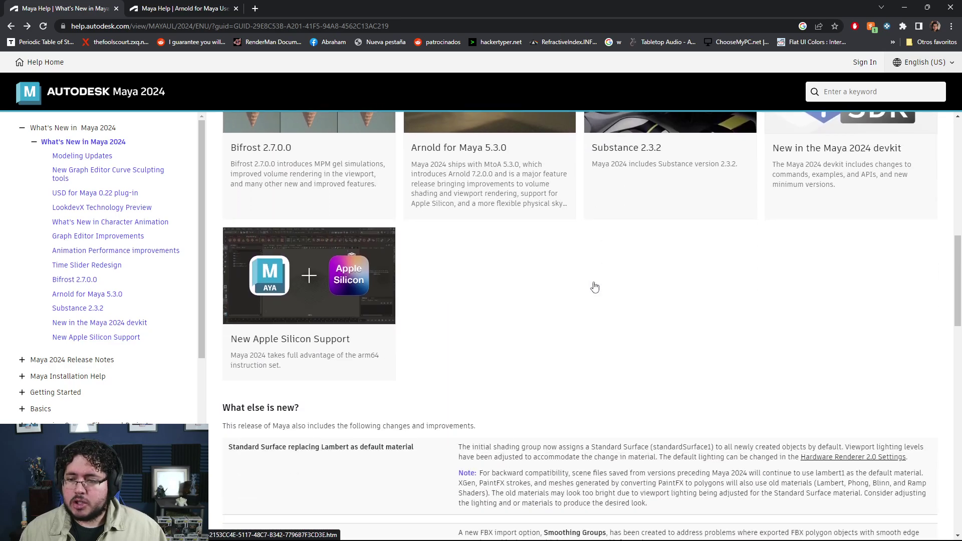
scroll(595, 283, "up", 10)
scroll(595, 286, "up", 1)
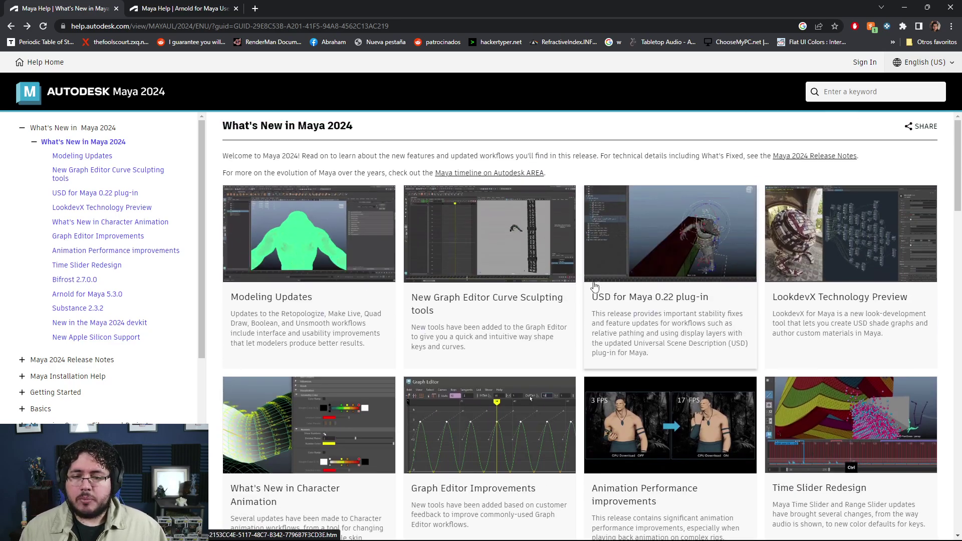